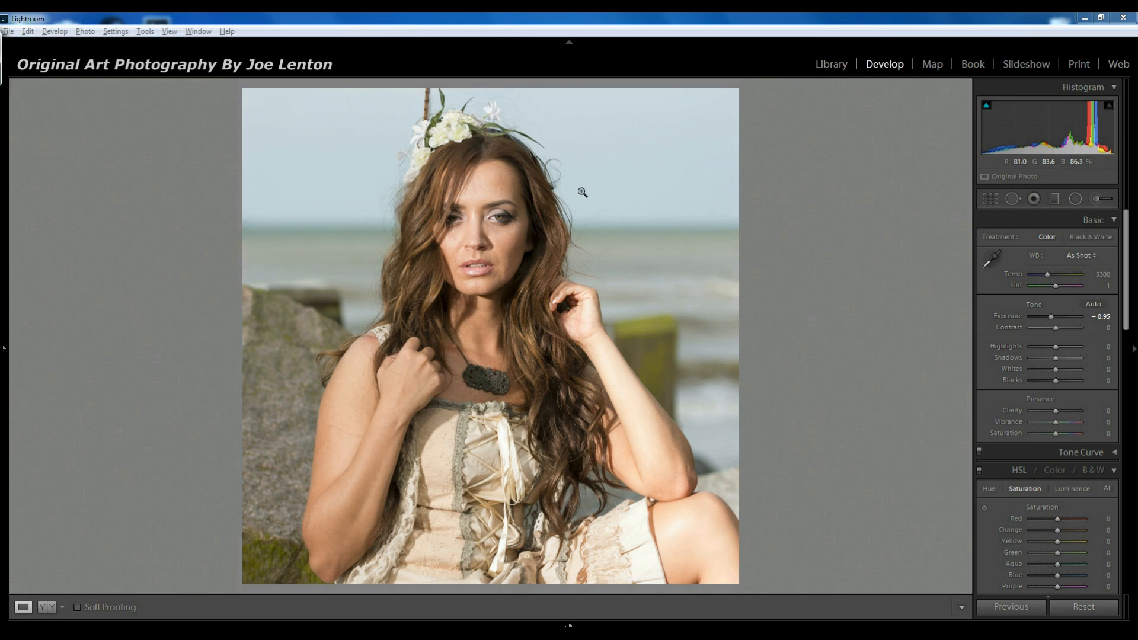
- Whiten the teeth by painting over them with the Adjustment Brush, using the Teeth Whitening effect and brush size 3.0
click(477, 191)
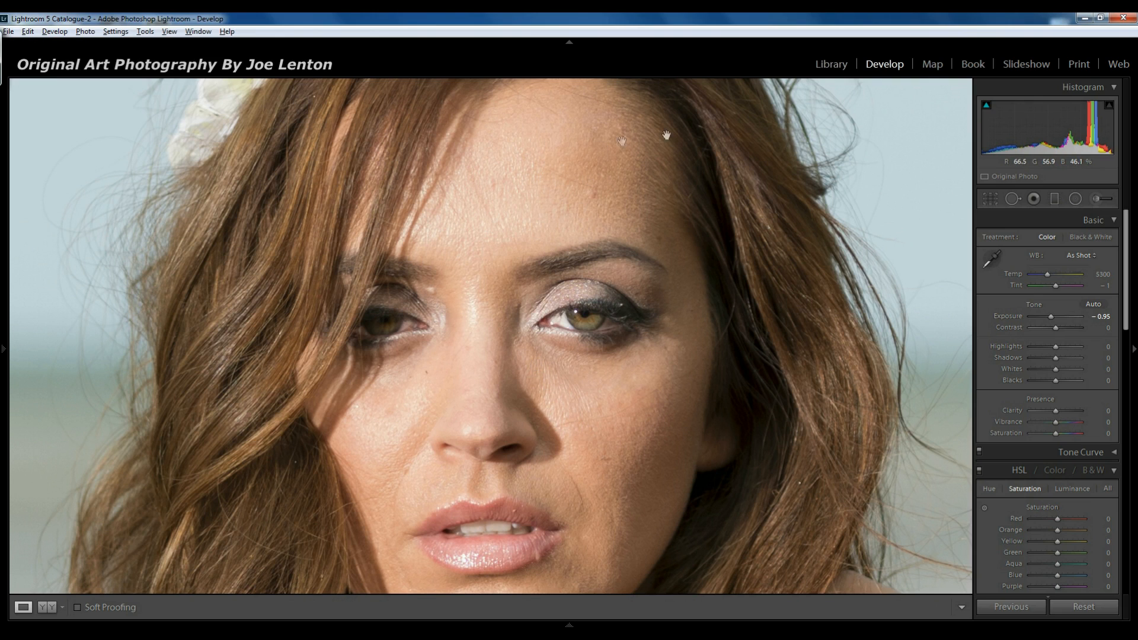
click(1100, 199)
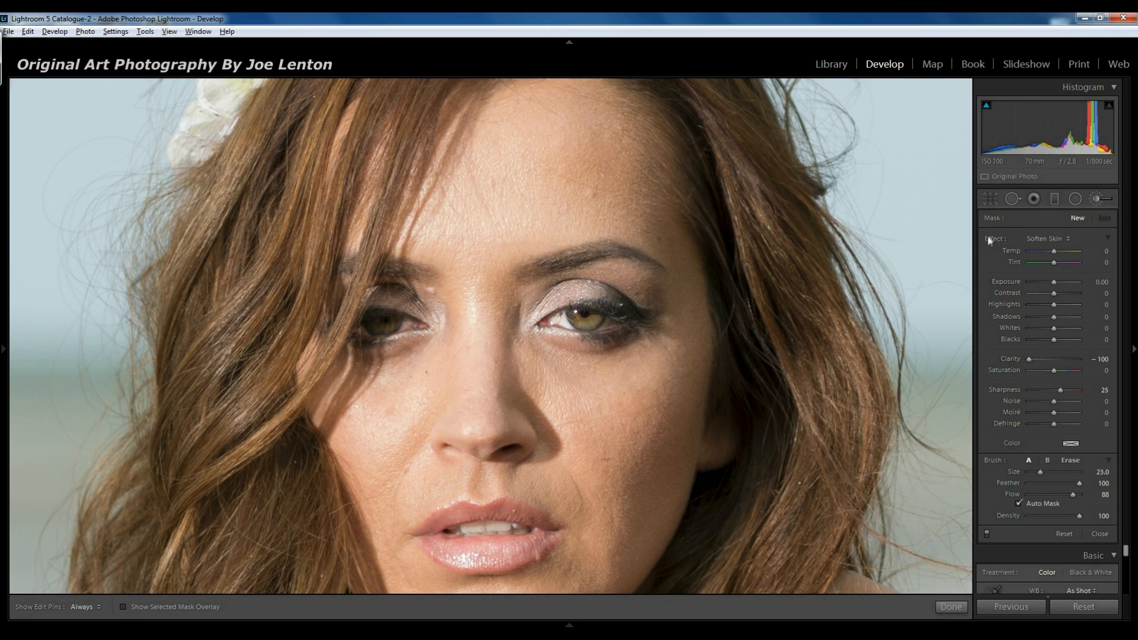
click(1047, 238)
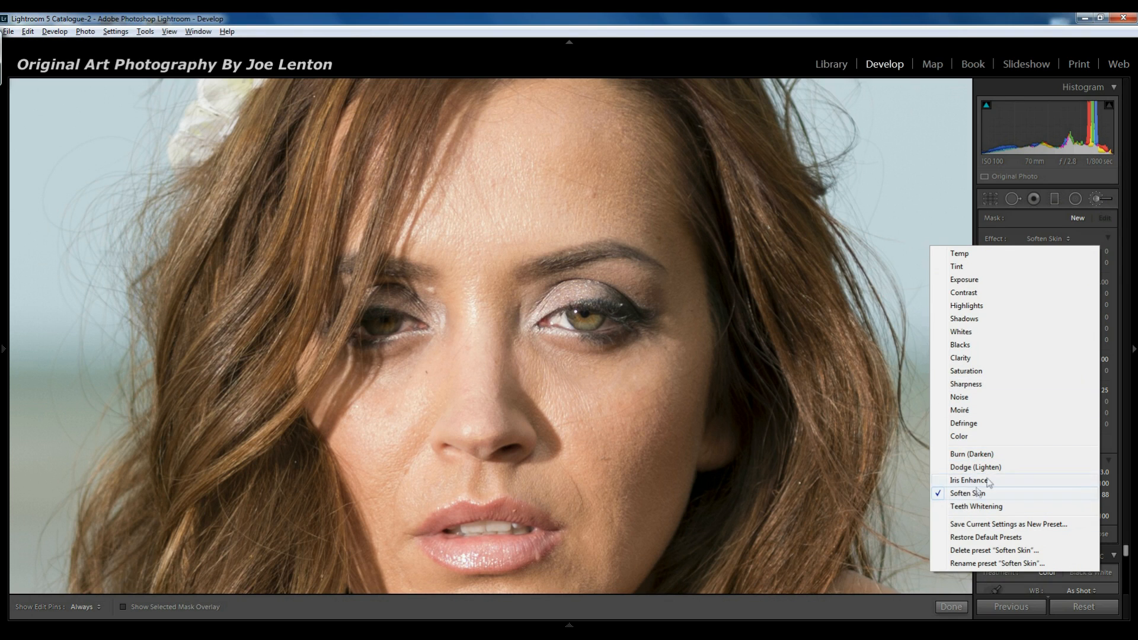
click(978, 507)
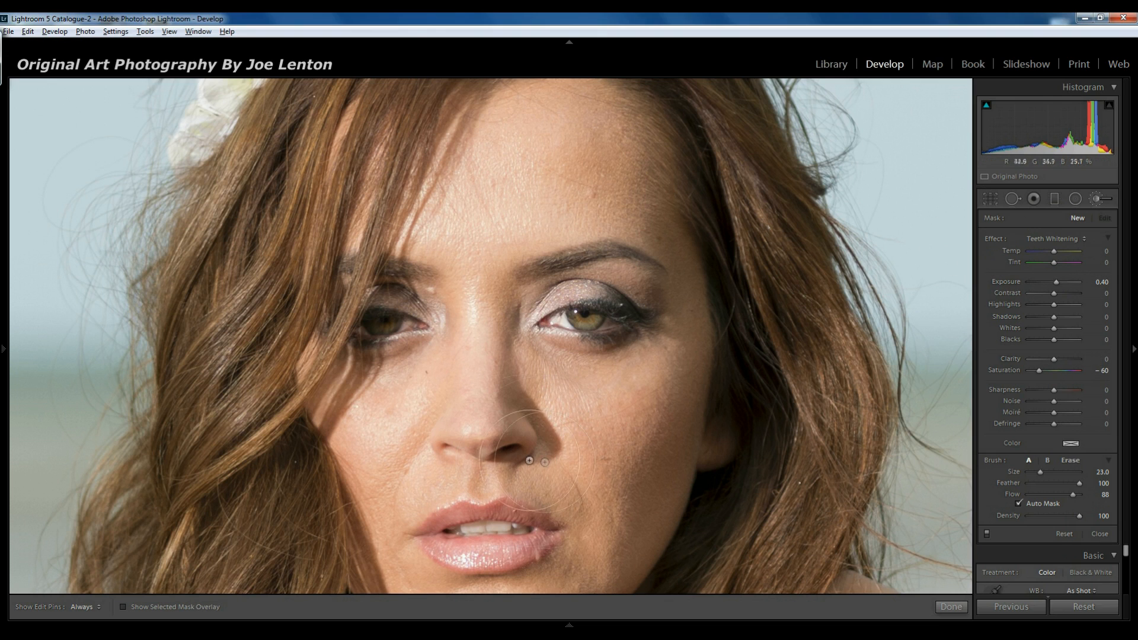
scroll(533, 501, down, 1)
scroll(533, 501, down, 19)
drag(498, 526, 461, 529)
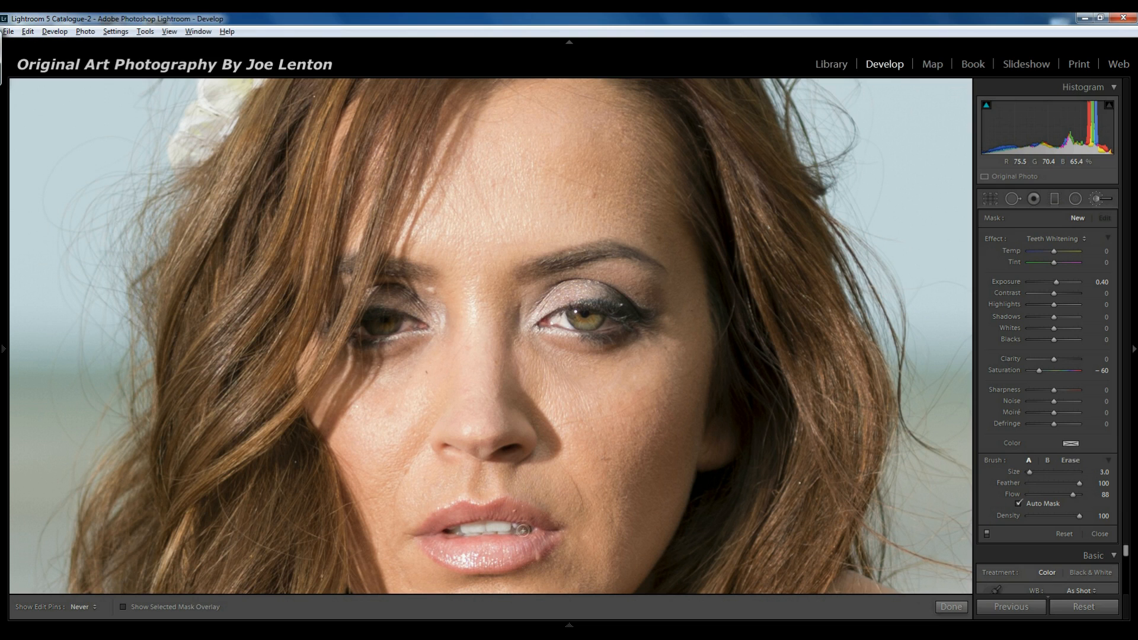
mouse_move(463, 527)
mouse_down()
mouse_move(454, 530)
mouse_move(506, 522)
mouse_up()
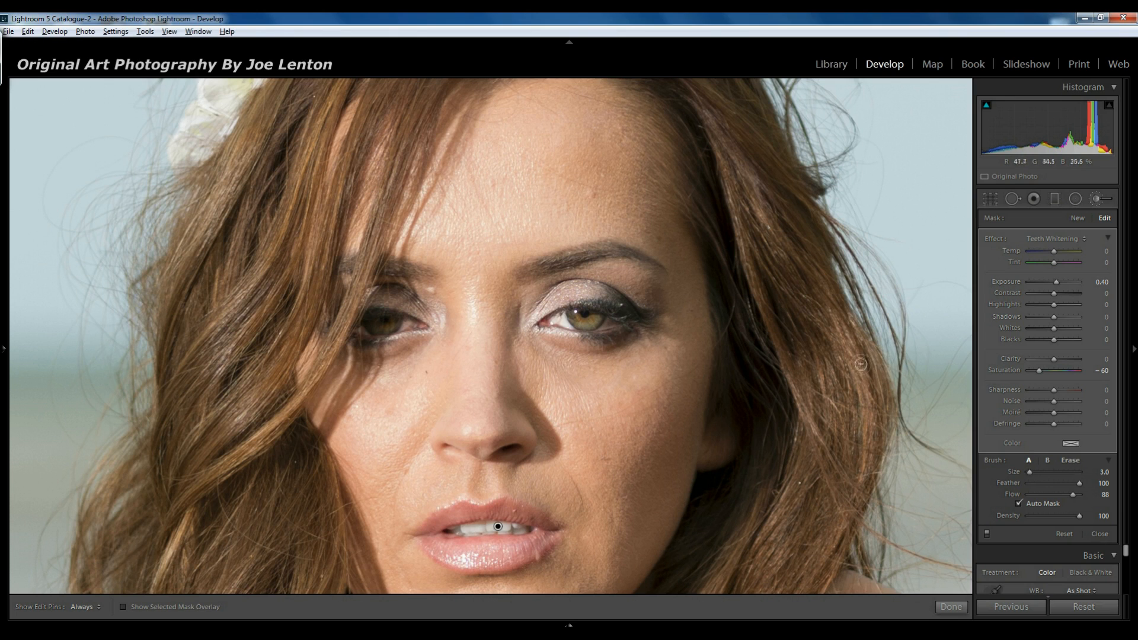
click(951, 607)
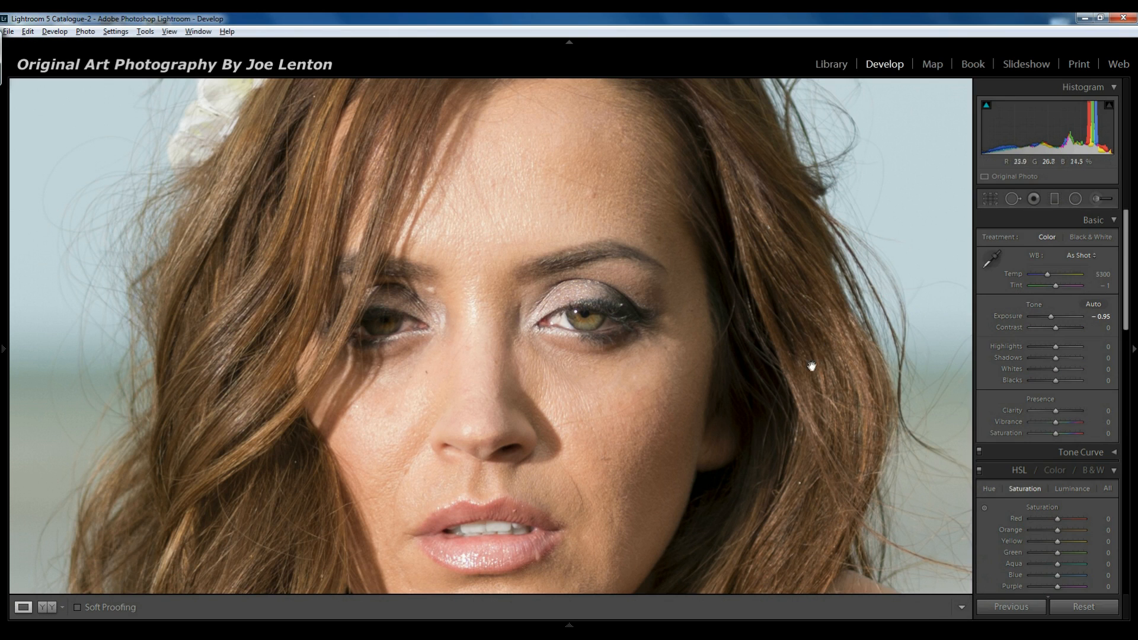
- Compare the teeth with and without whitening by undoing and redoing the brush stroke
key(ctrl+z)
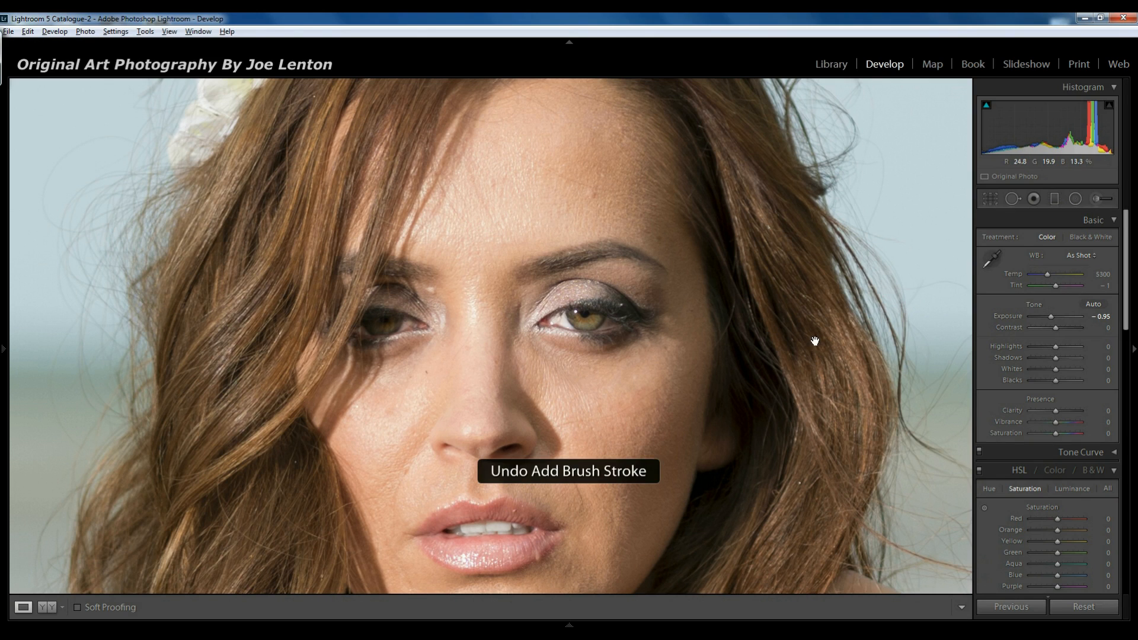
key(ctrl+y)
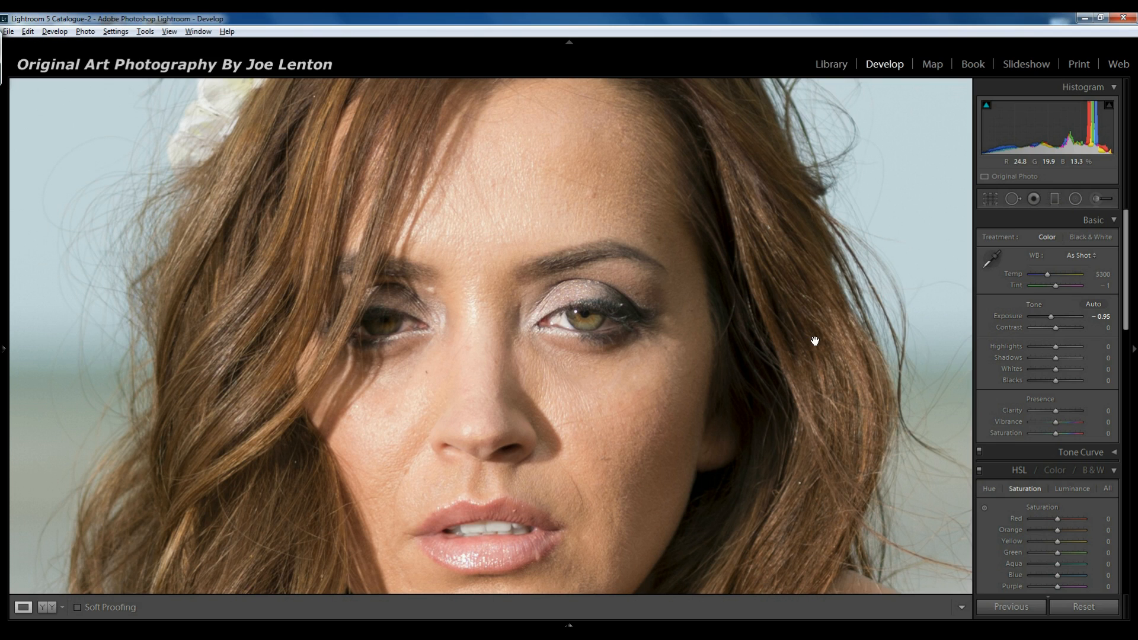
key(ctrl+z)
key(ctrl+y)
- Paint over the irises with the Adjustment Brush's Iris Enhance effect at size 3.0, and compare the eyes with and without it
click(1099, 199)
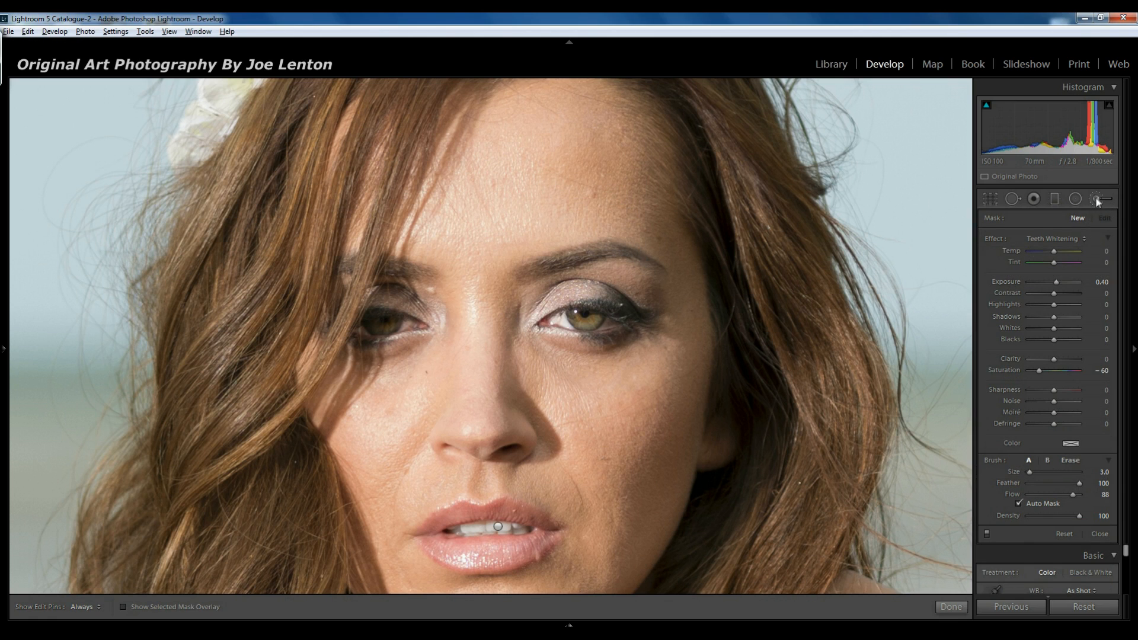
click(1049, 239)
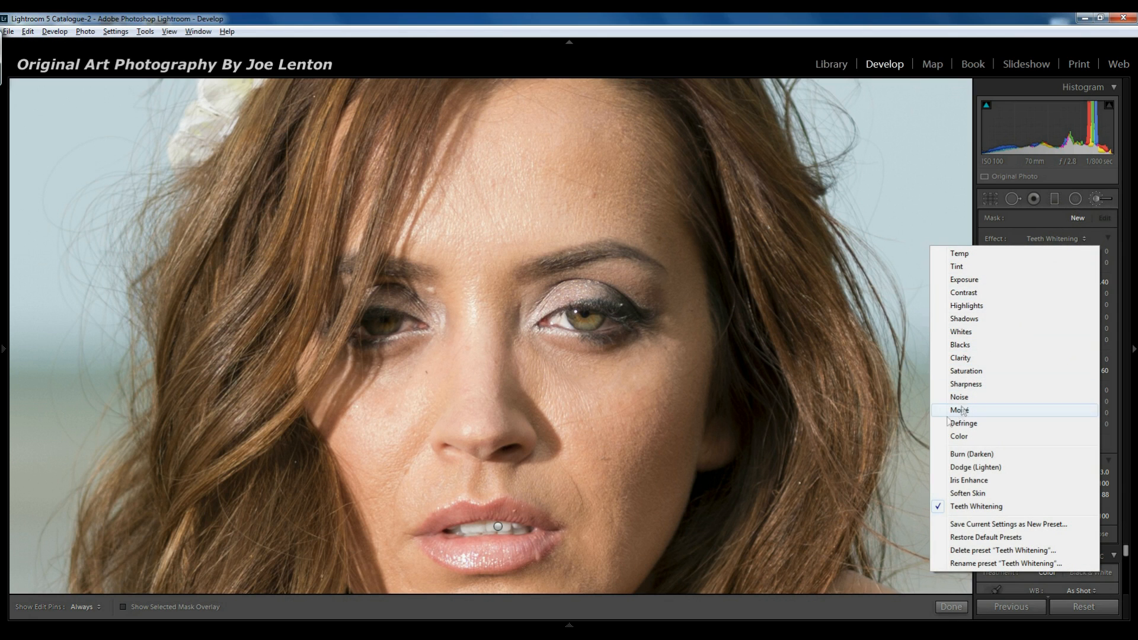
click(982, 483)
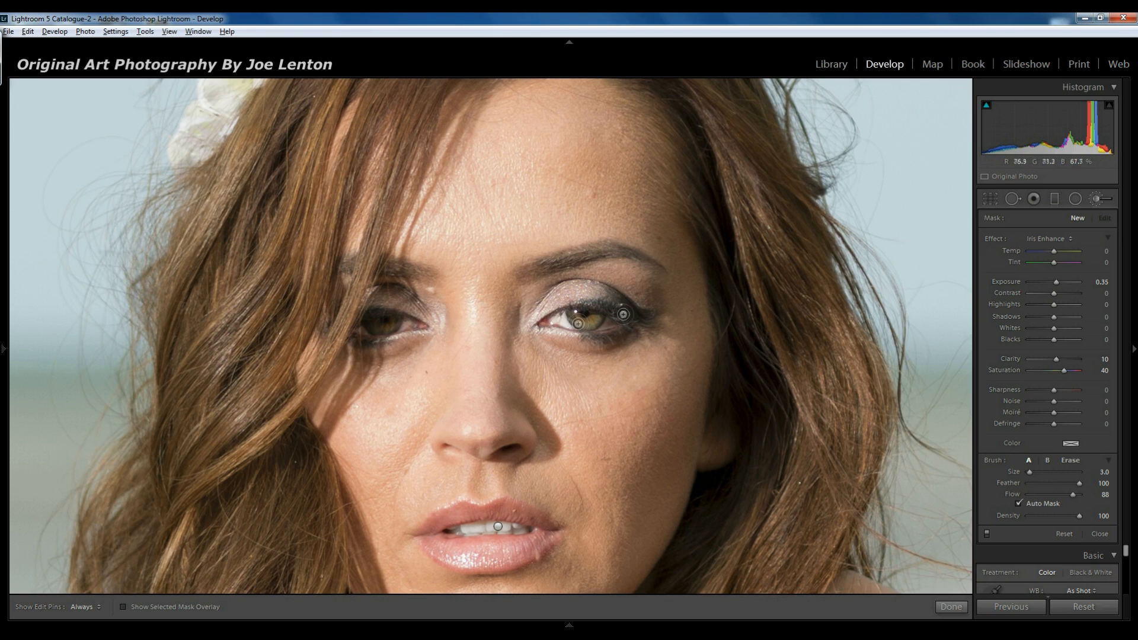
key(h)
drag(577, 317, 602, 314)
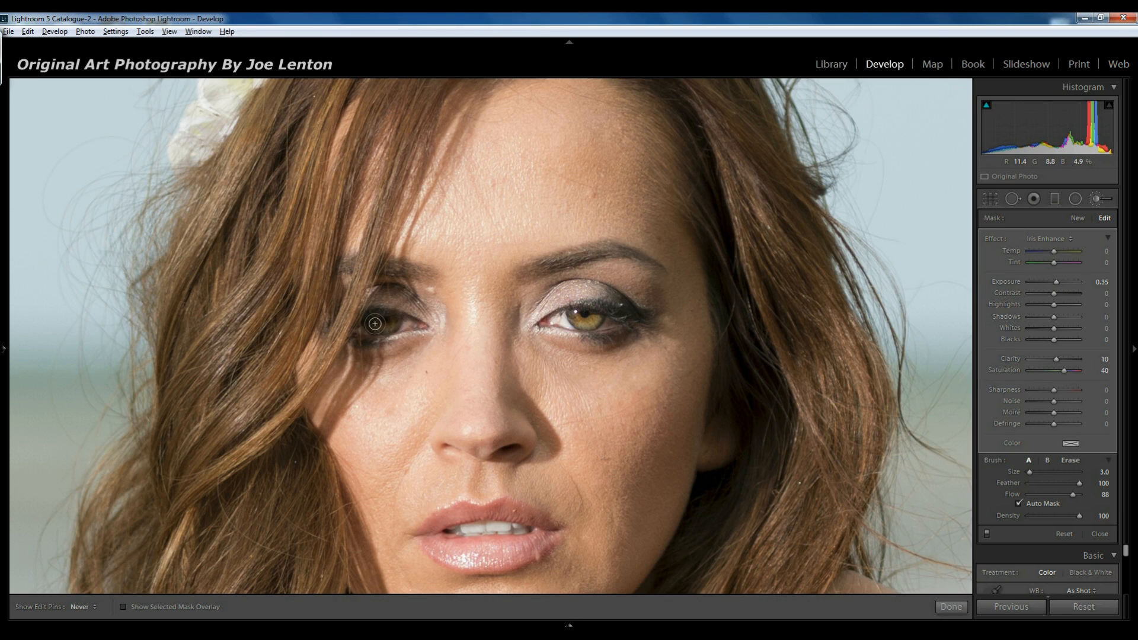
click(948, 607)
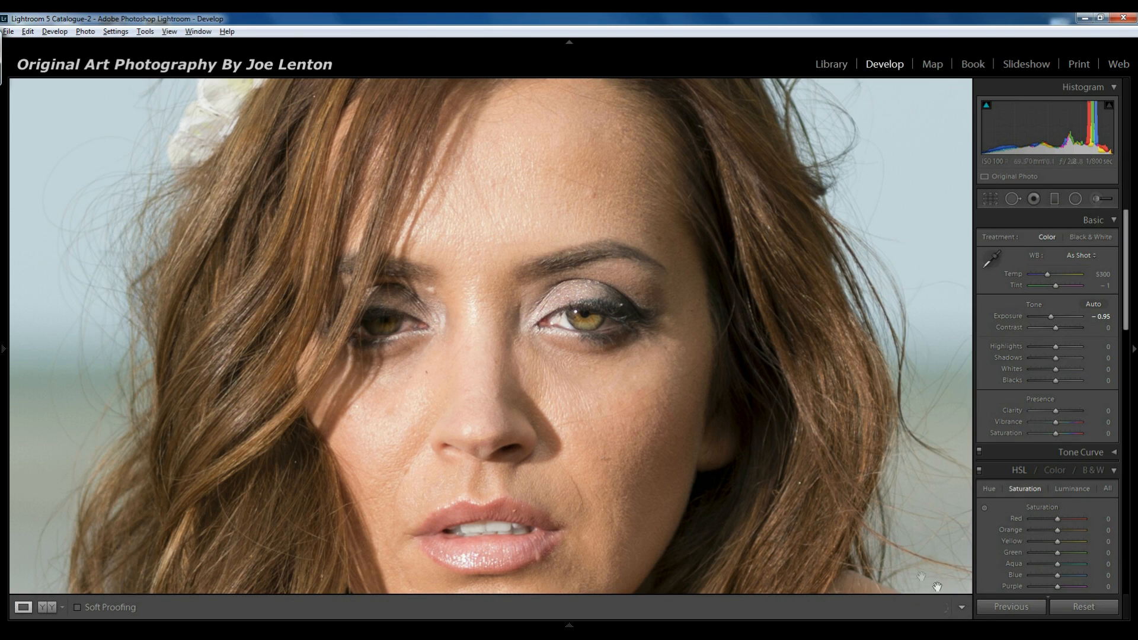
key(ctrl+z)
key(ctrl+y)
- Paint the facial skin with the Adjustment Brush, using the Soften Skin effect and brush size 24.0, avoiding eyes and lips
click(1097, 199)
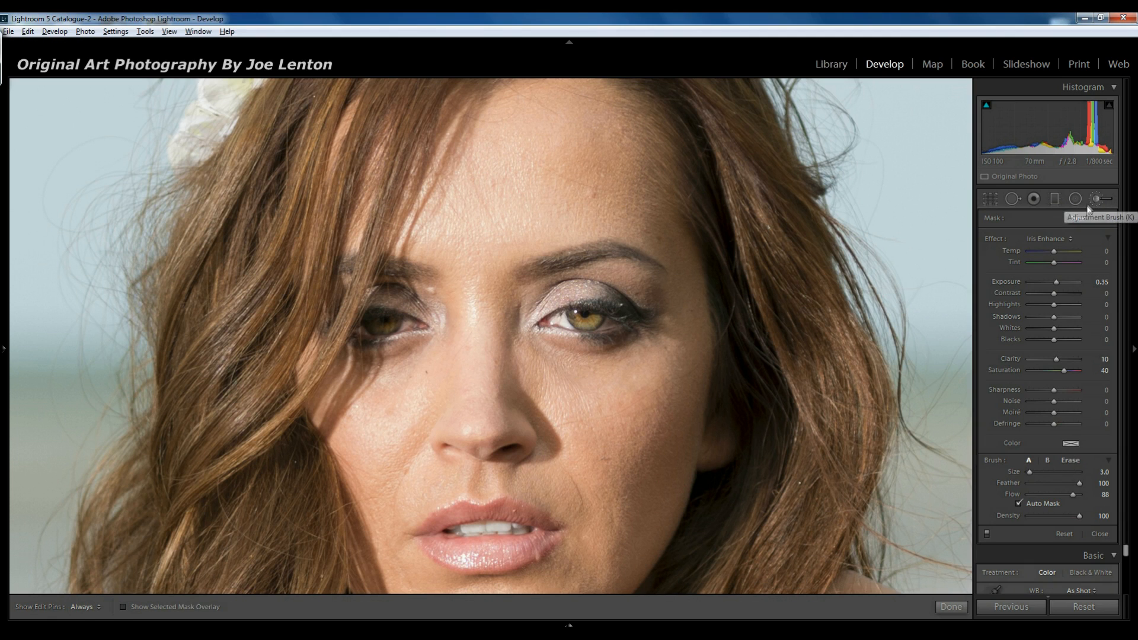
click(1049, 239)
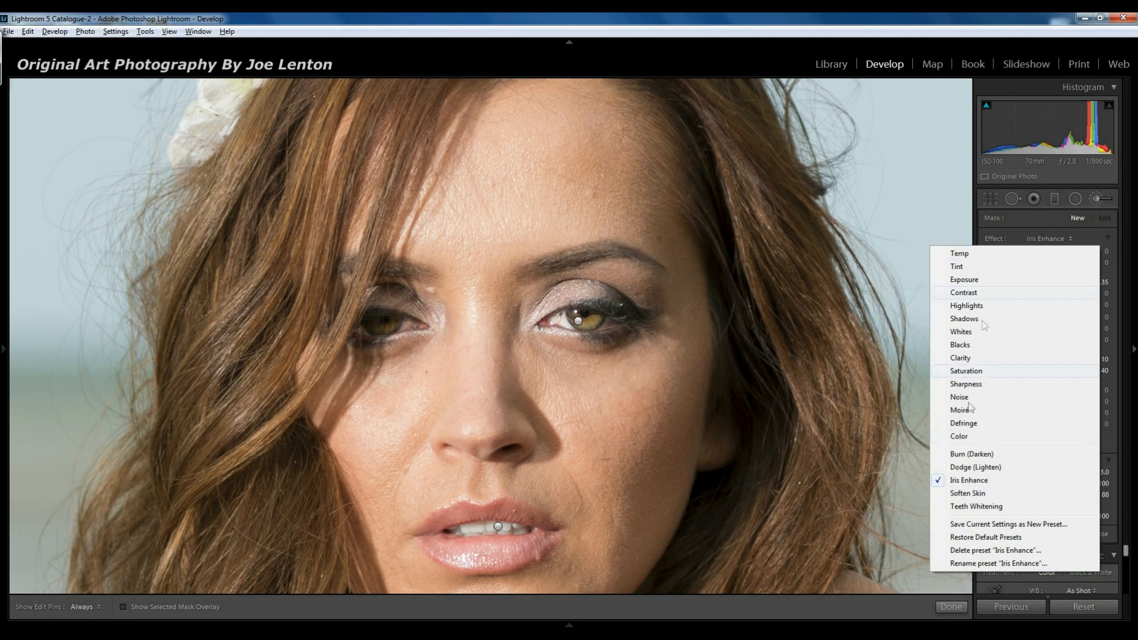
click(979, 496)
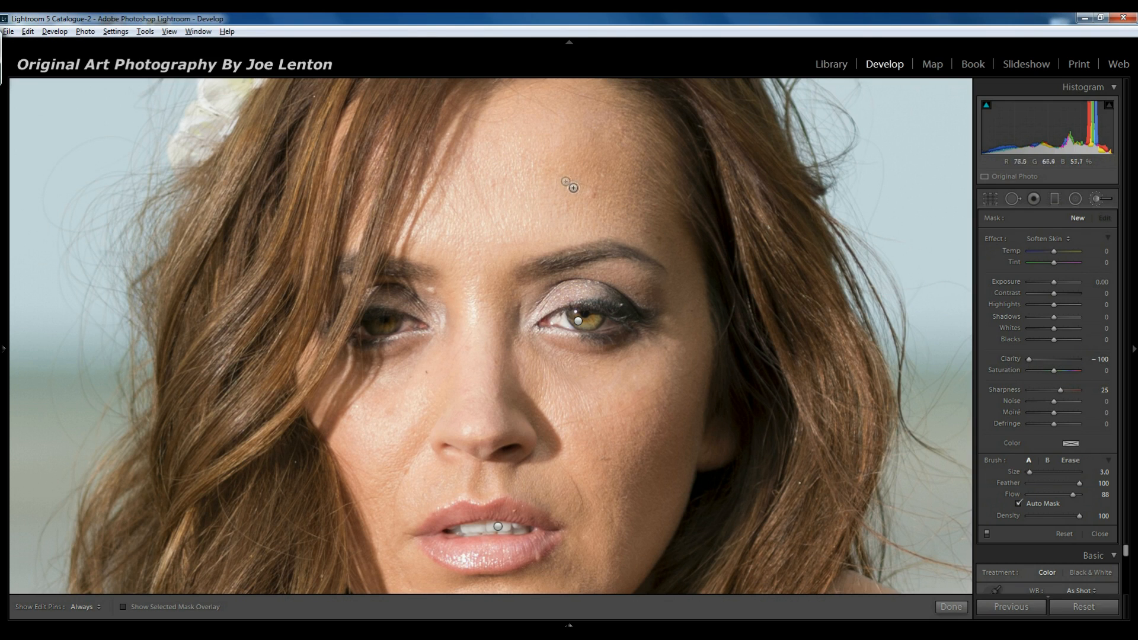
scroll(560, 197, up, 1)
scroll(551, 194, up, 6)
mouse_move(657, 445)
mouse_down()
mouse_move(607, 436)
mouse_move(581, 411)
mouse_move(588, 401)
mouse_move(589, 417)
mouse_move(544, 378)
mouse_move(598, 416)
mouse_move(667, 387)
mouse_move(611, 481)
mouse_move(554, 384)
mouse_move(500, 346)
mouse_move(484, 314)
mouse_move(499, 205)
mouse_move(473, 183)
mouse_move(468, 121)
mouse_move(451, 190)
mouse_move(538, 180)
mouse_move(587, 155)
mouse_move(612, 168)
mouse_move(593, 169)
mouse_move(569, 199)
mouse_move(599, 200)
mouse_move(585, 166)
mouse_move(618, 167)
mouse_move(659, 231)
mouse_move(683, 342)
mouse_up()
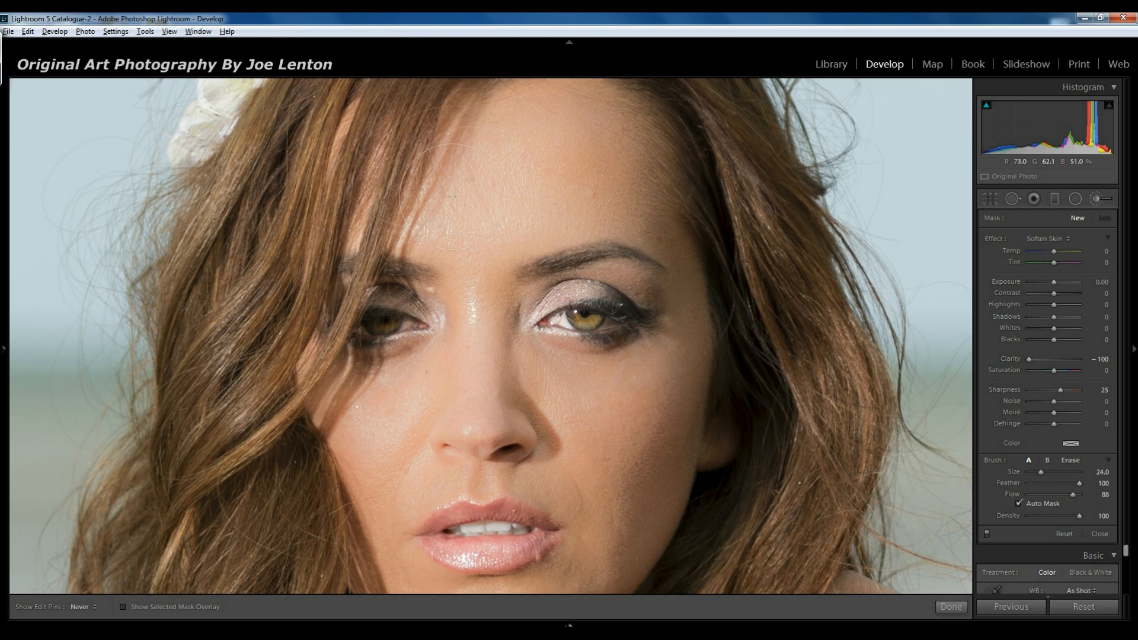
click(927, 446)
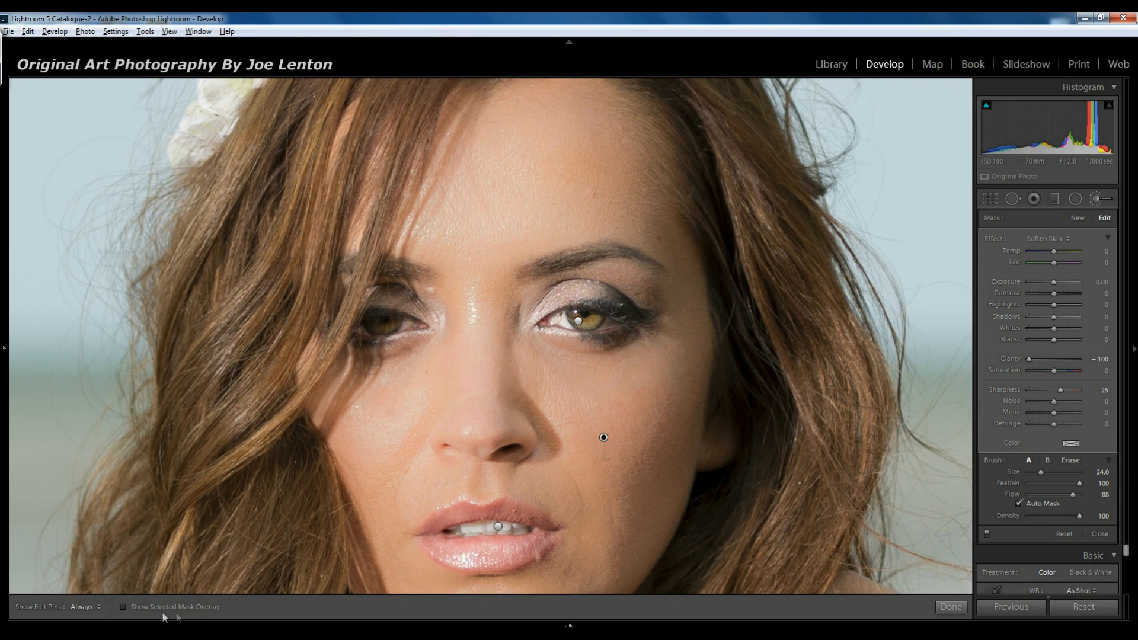
- Check the skin-softening coverage with the selected mask overlay, hide the overlay again and finish the brush edit
click(124, 608)
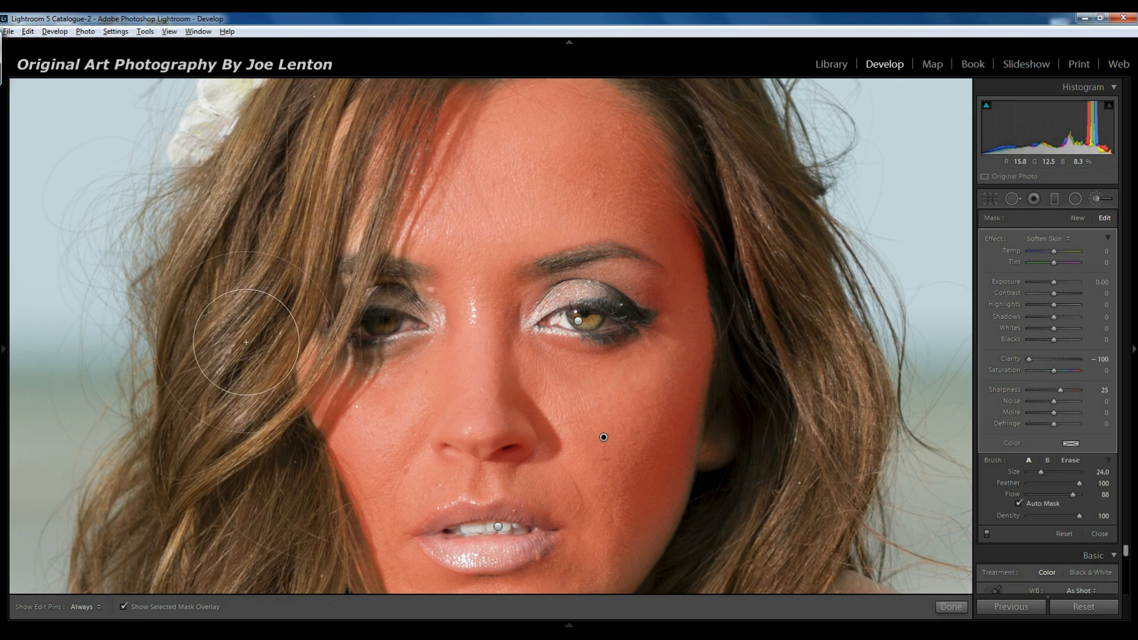
click(124, 607)
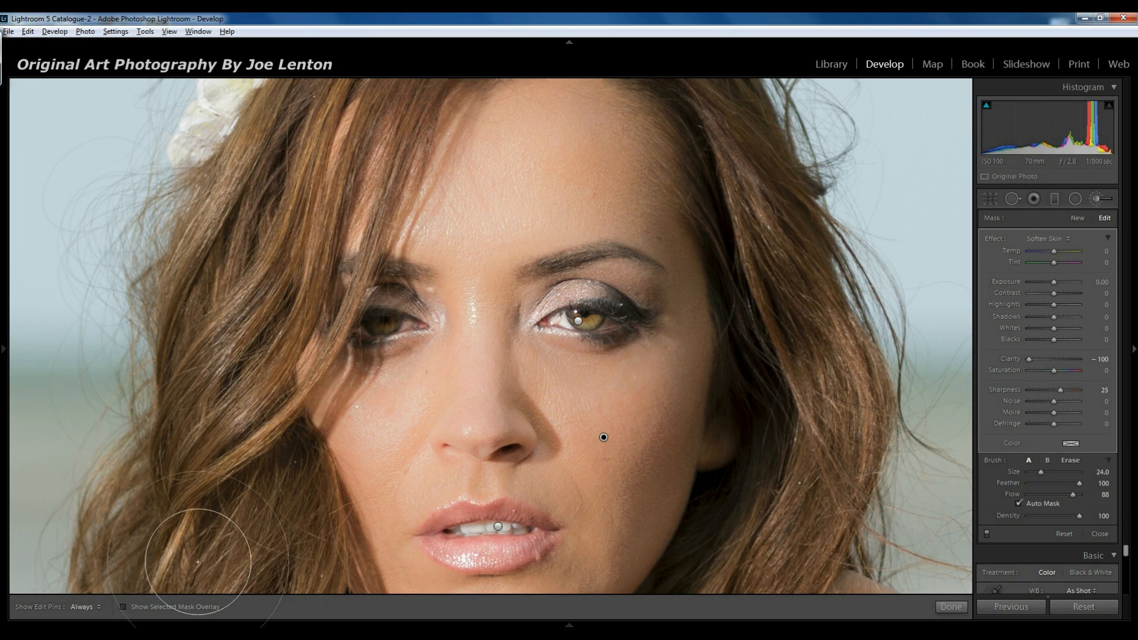
click(943, 607)
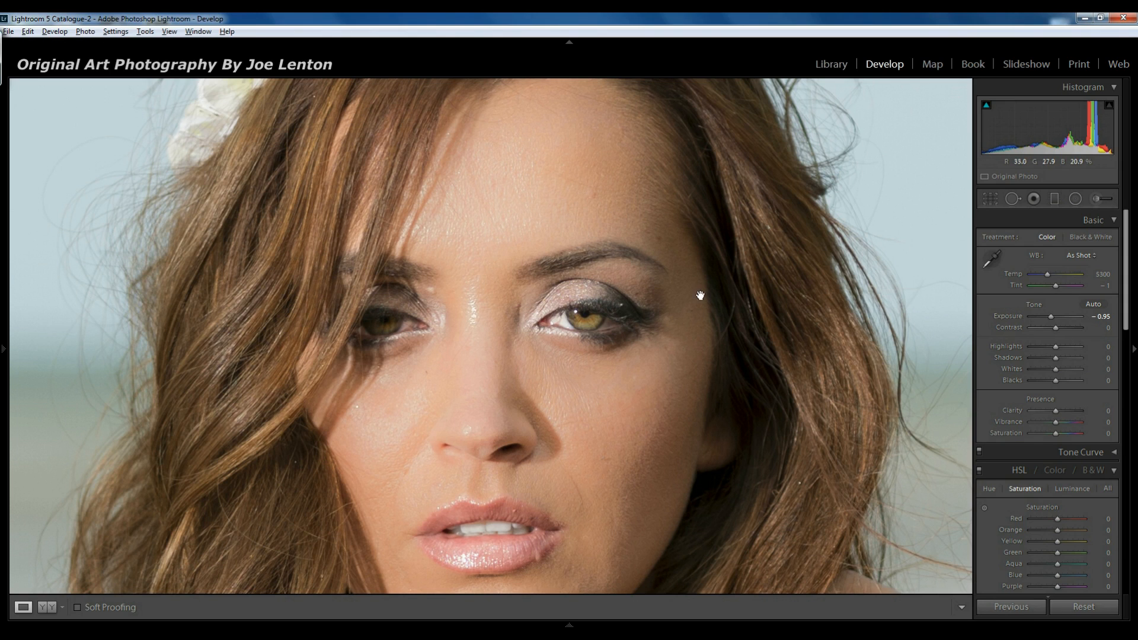
- Compare the face with and without skin softening by undoing and redoing the brush stroke
key(ctrl+z)
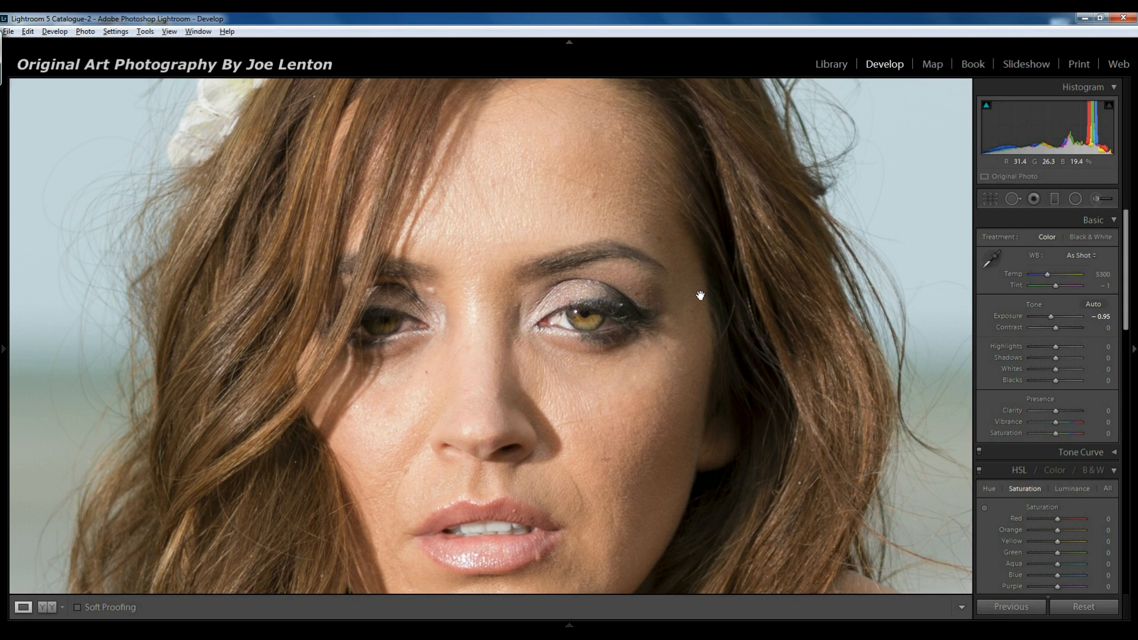
key(ctrl+y)
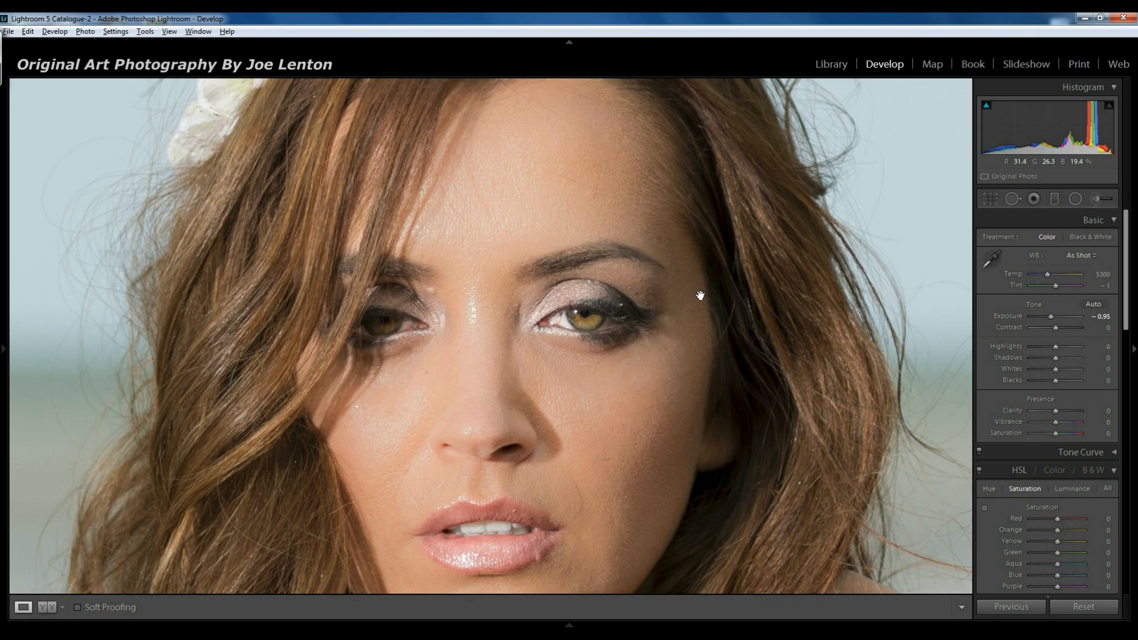
key(ctrl+z)
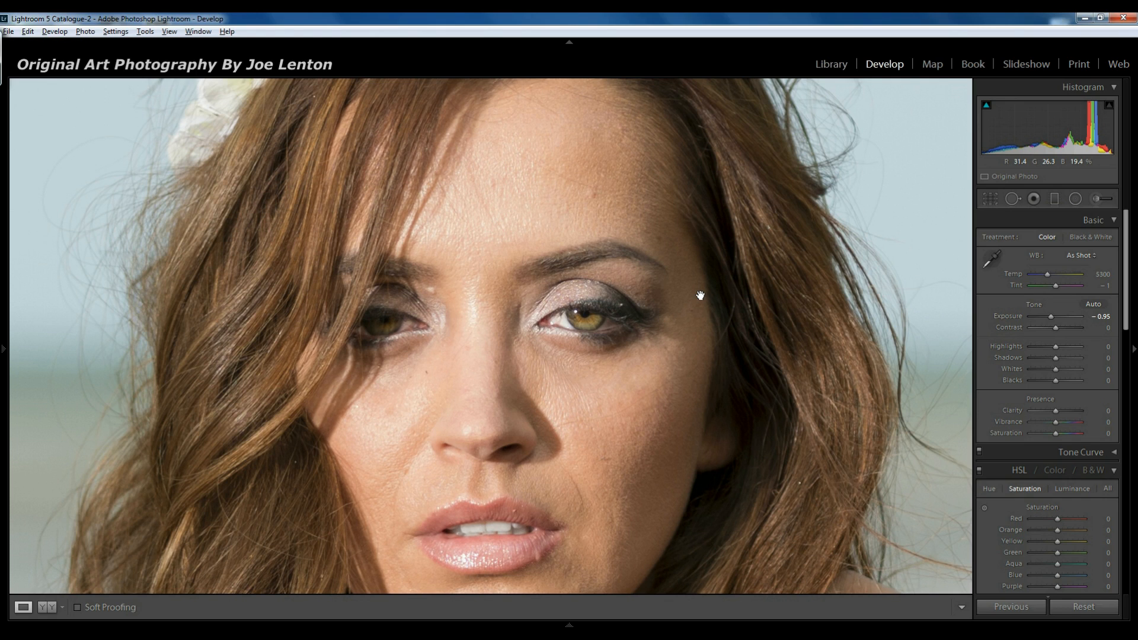
key(ctrl+y)
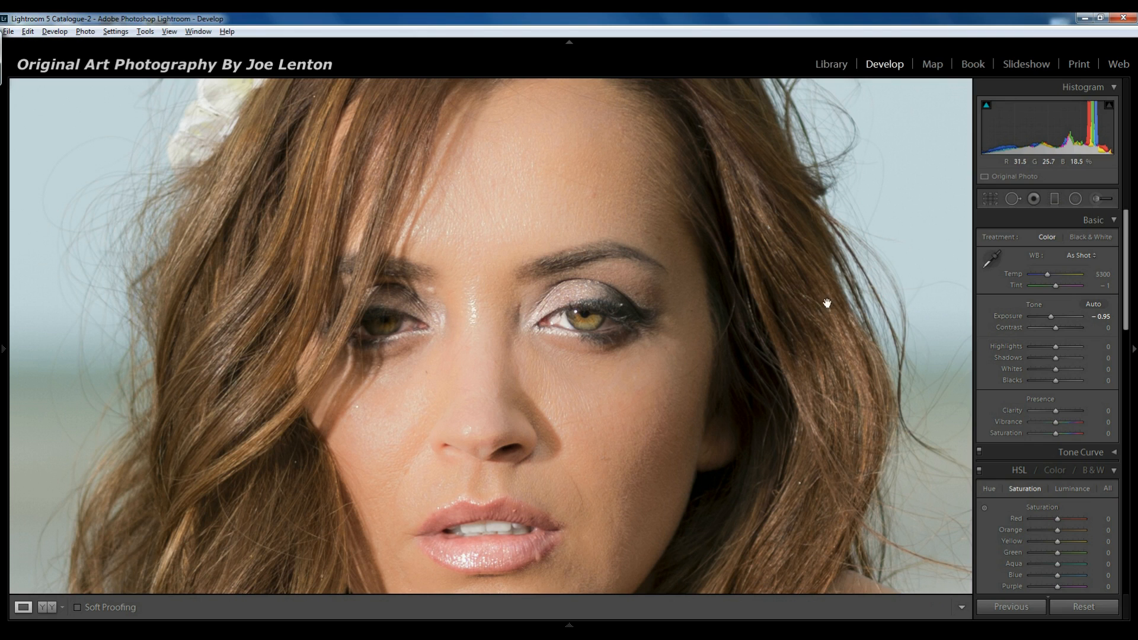
- Reduce the skin-softening strength by setting the Clarity of the existing Soften Skin brush adjustment to -43
click(1097, 198)
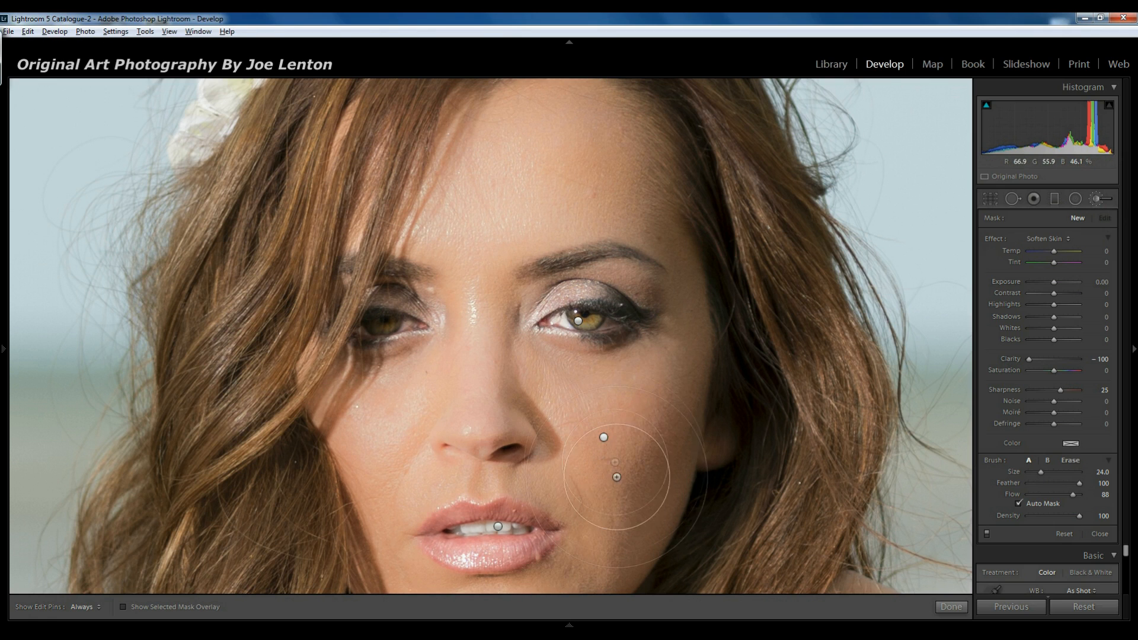
click(604, 439)
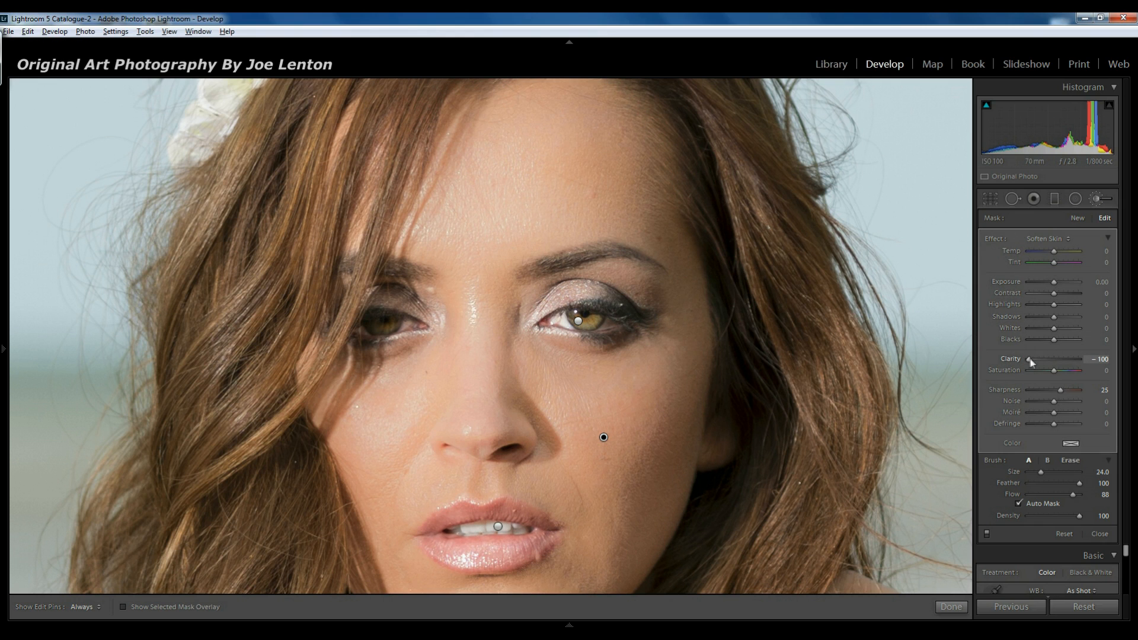
drag(1030, 360, 1039, 361)
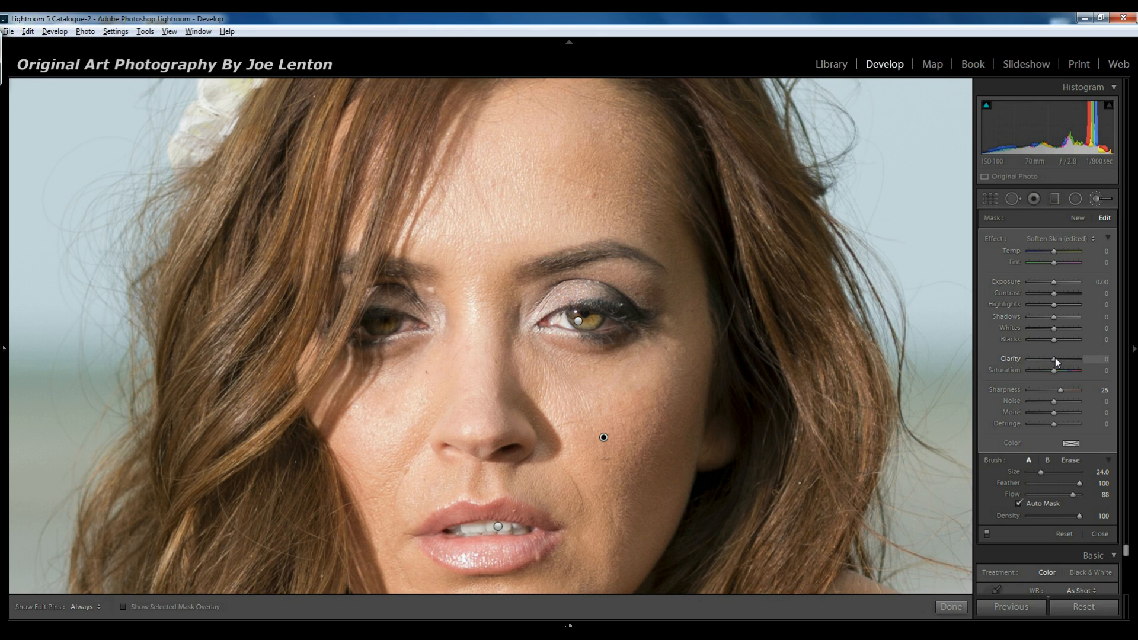
mouse_move(1060, 360)
mouse_down()
mouse_move(1074, 359)
mouse_move(1030, 359)
mouse_move(1045, 360)
mouse_up()
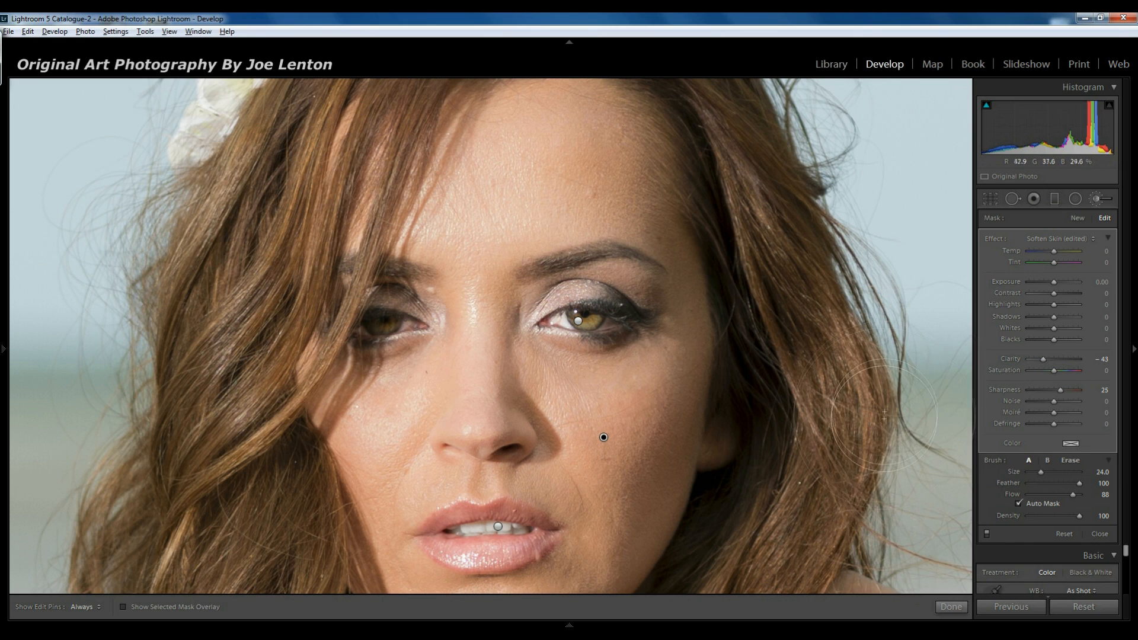
click(951, 607)
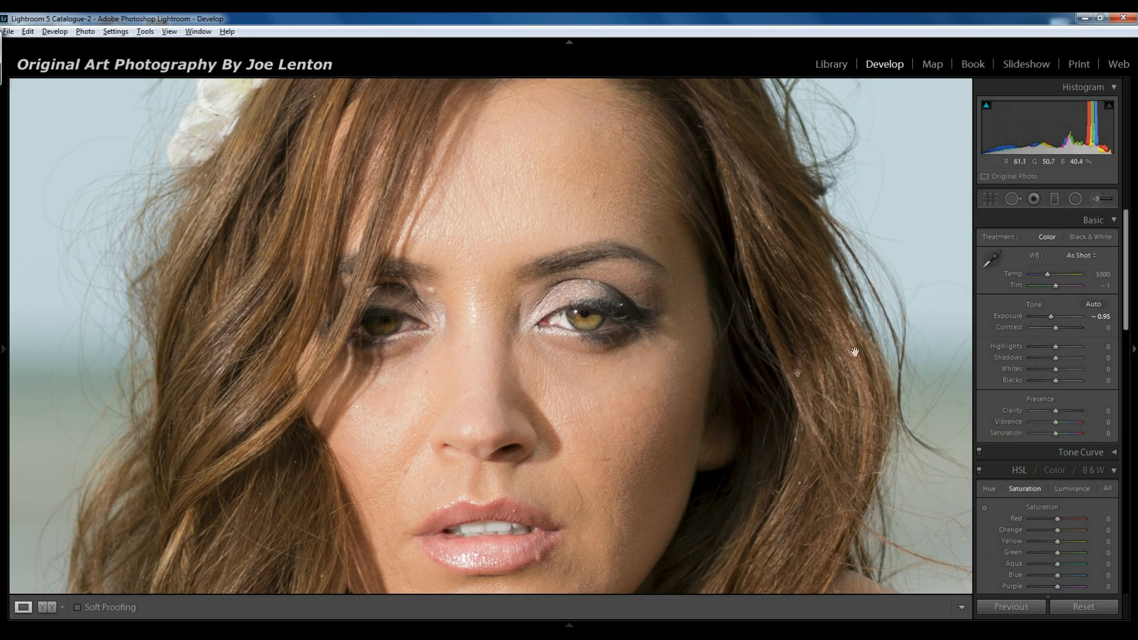
- Heal the blemishes on the forehead, cheeks and beside the nose with the Spot Removal tool at size 18
click(1013, 201)
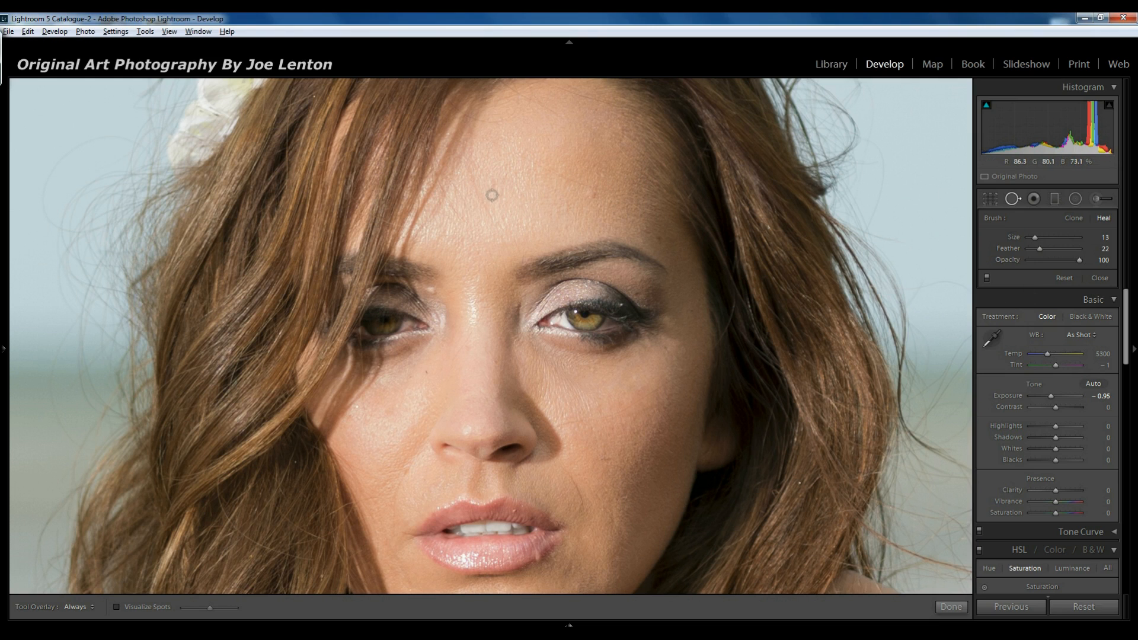
scroll(499, 181, up, 5)
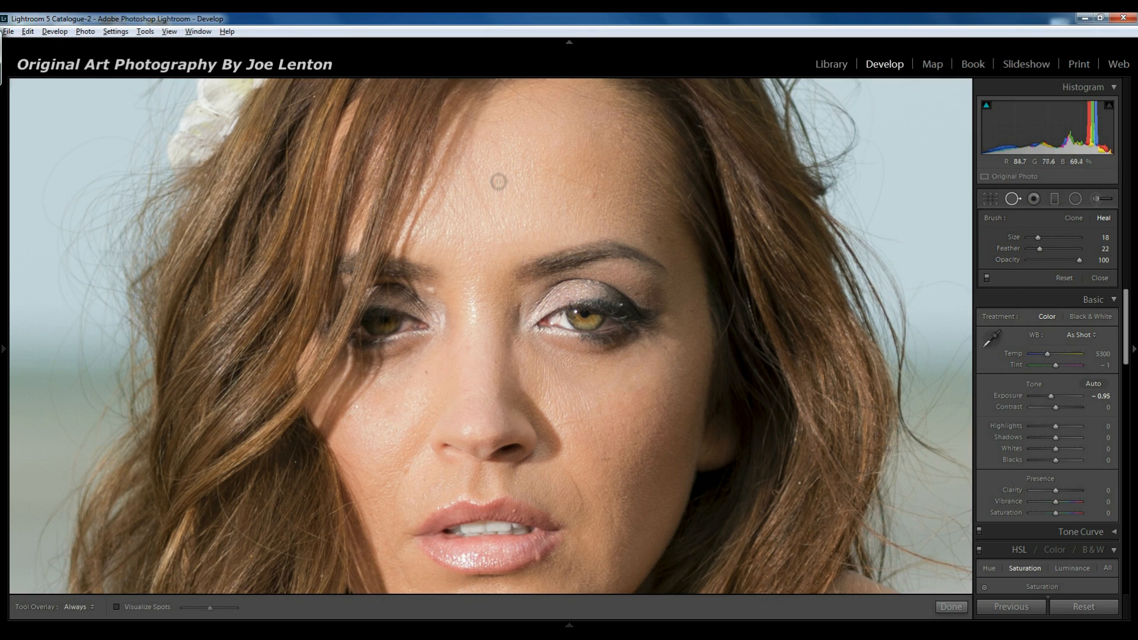
click(593, 193)
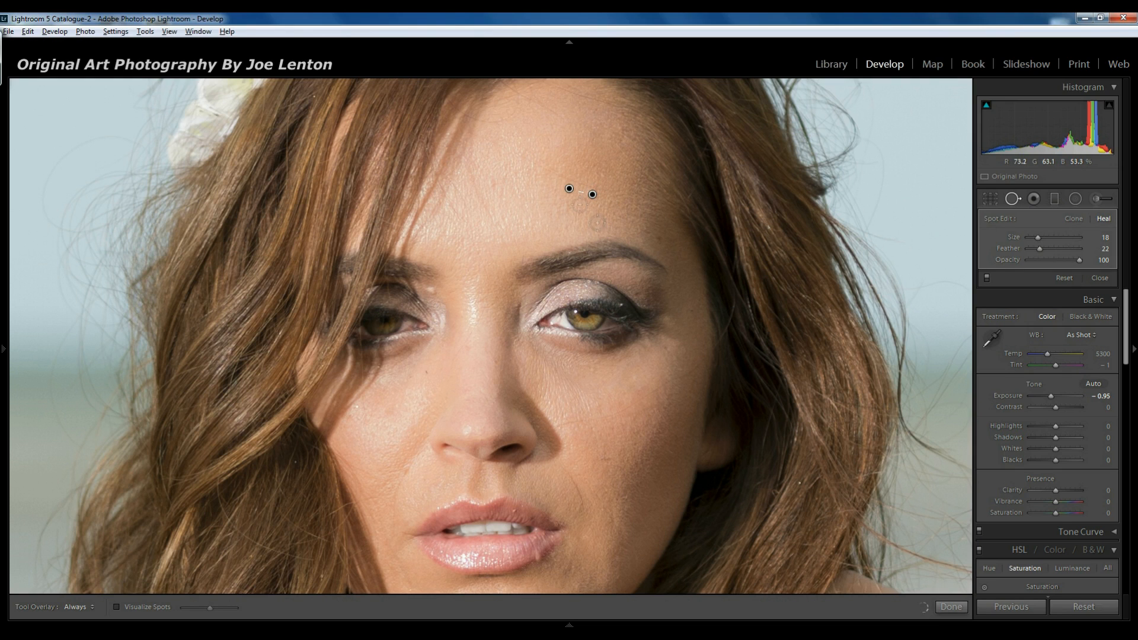
click(493, 179)
drag(526, 197, 518, 178)
click(426, 373)
click(357, 408)
click(600, 461)
click(950, 607)
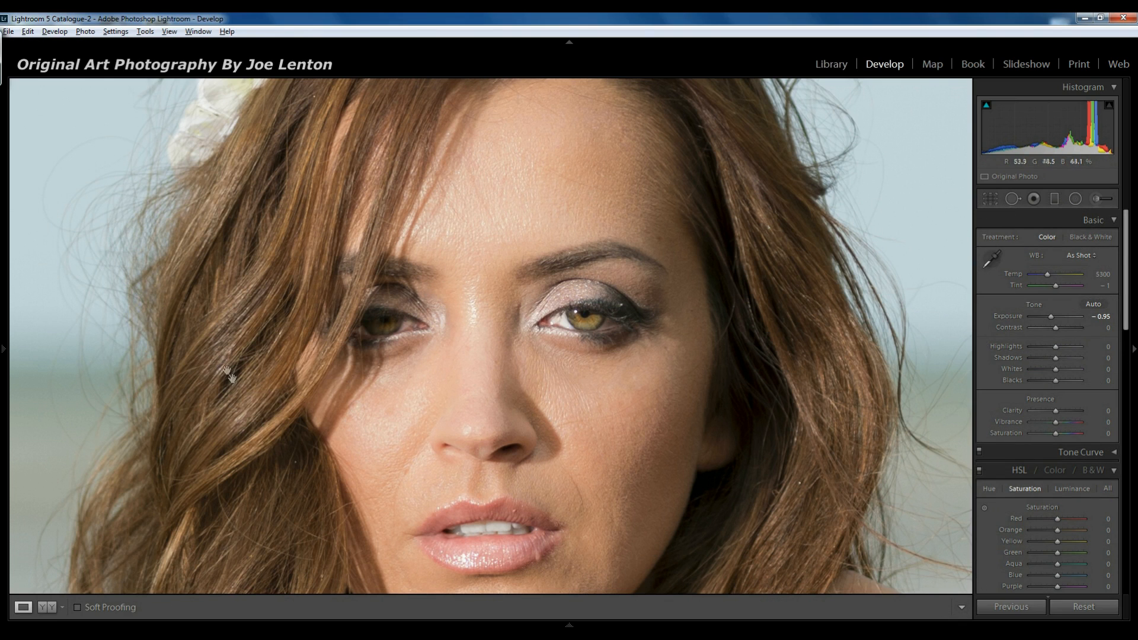
- Compare the close-up face across the original virtual copy, last brush stroke, clarity update and final spot removal history states, ending on the final one
mouse_move(1, 286)
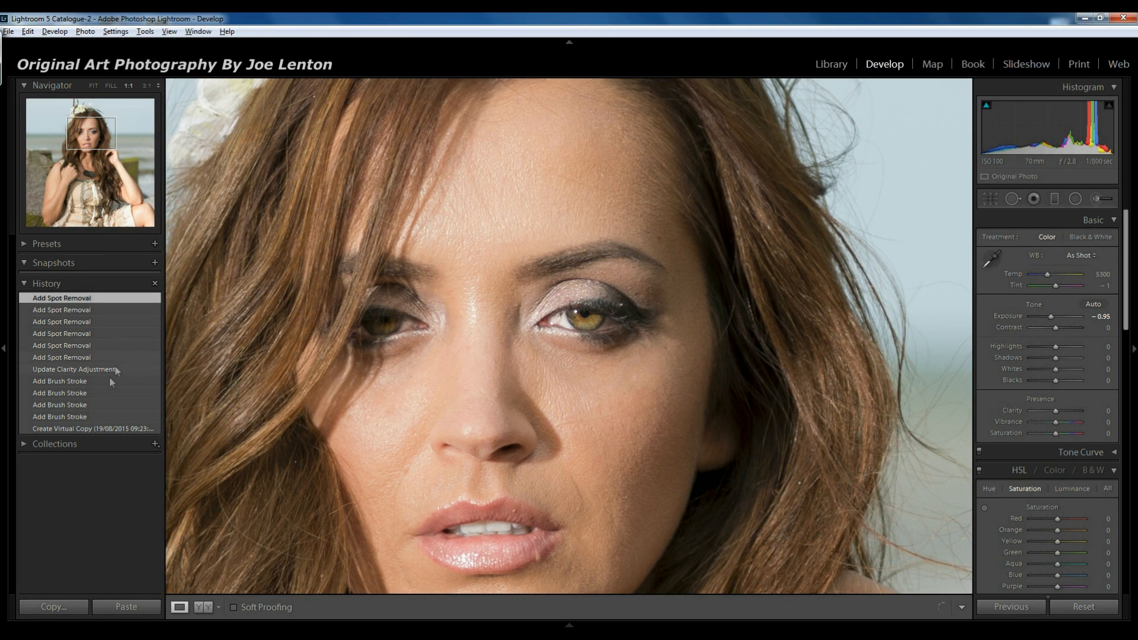
click(113, 428)
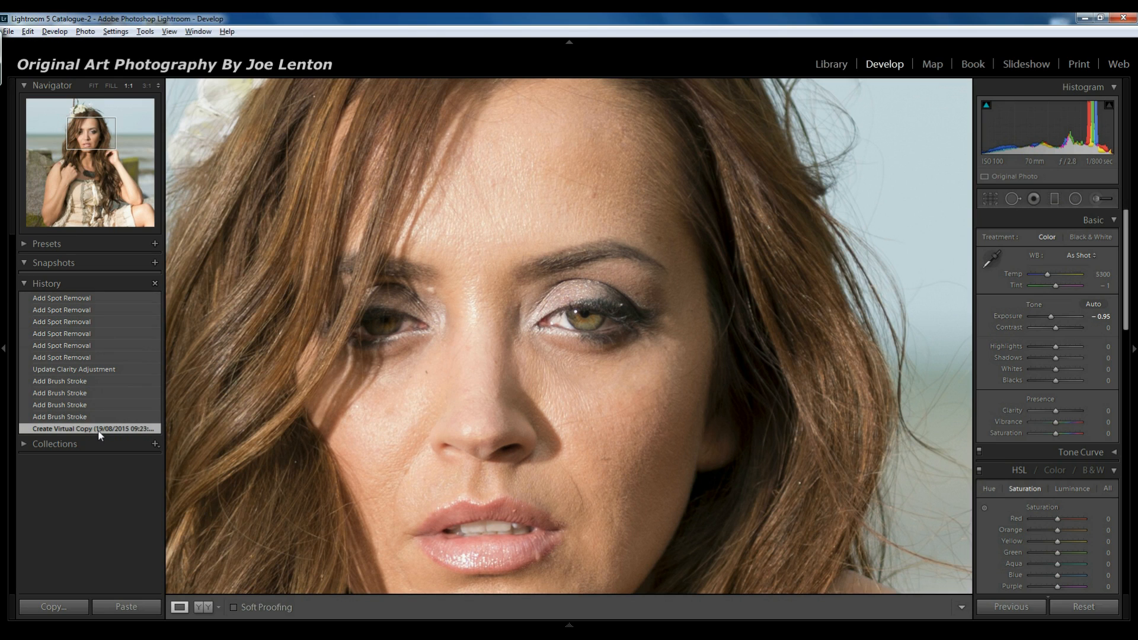
click(96, 381)
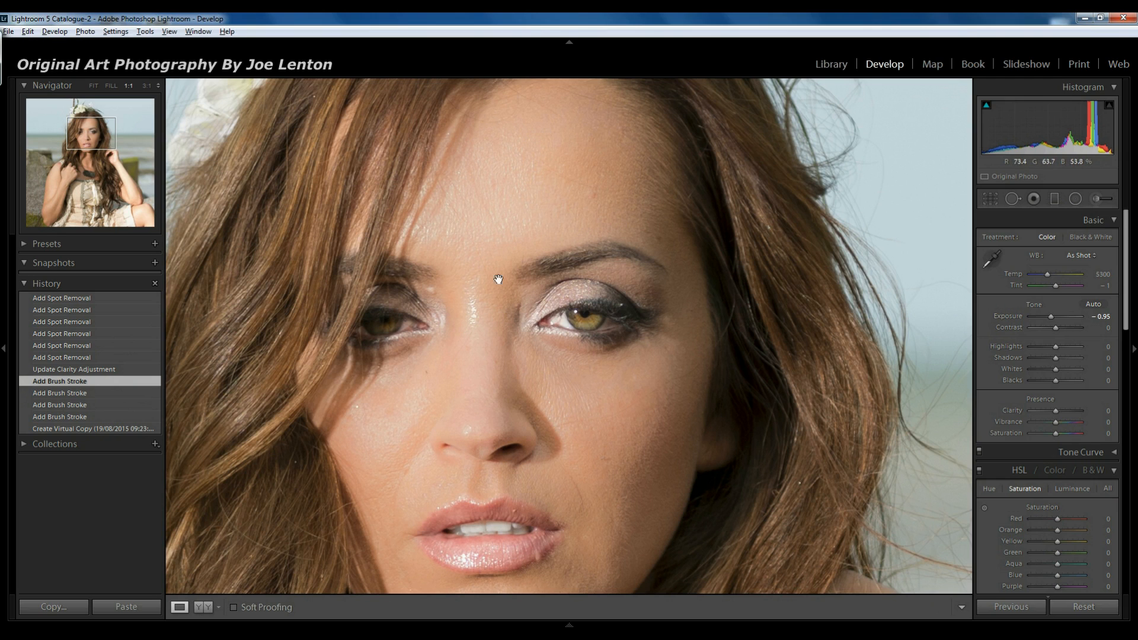
click(88, 369)
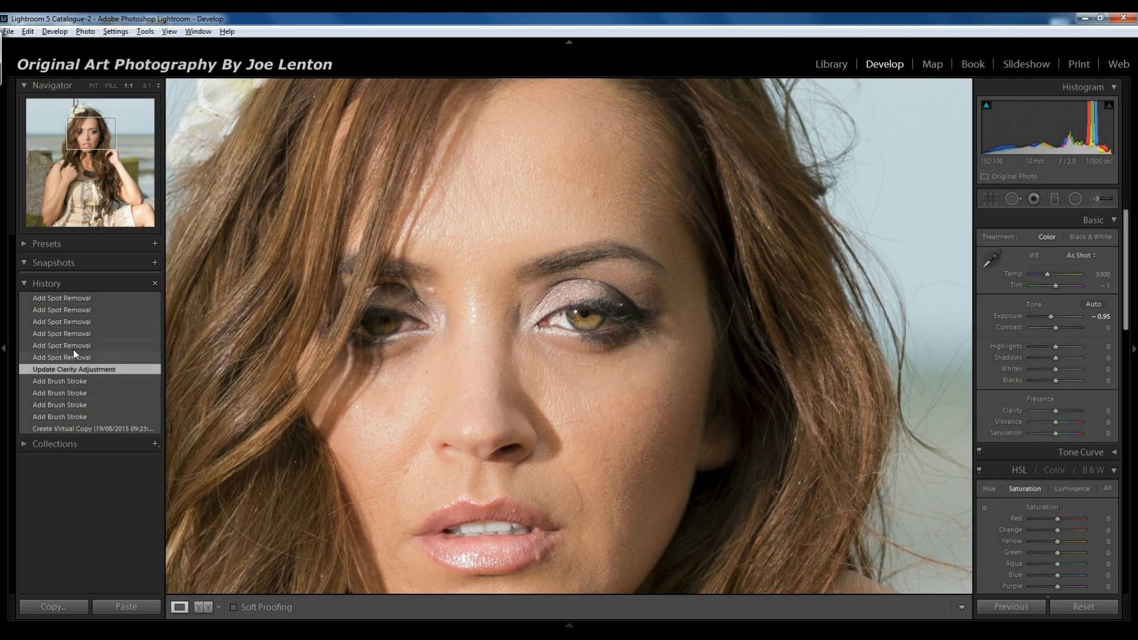
click(87, 299)
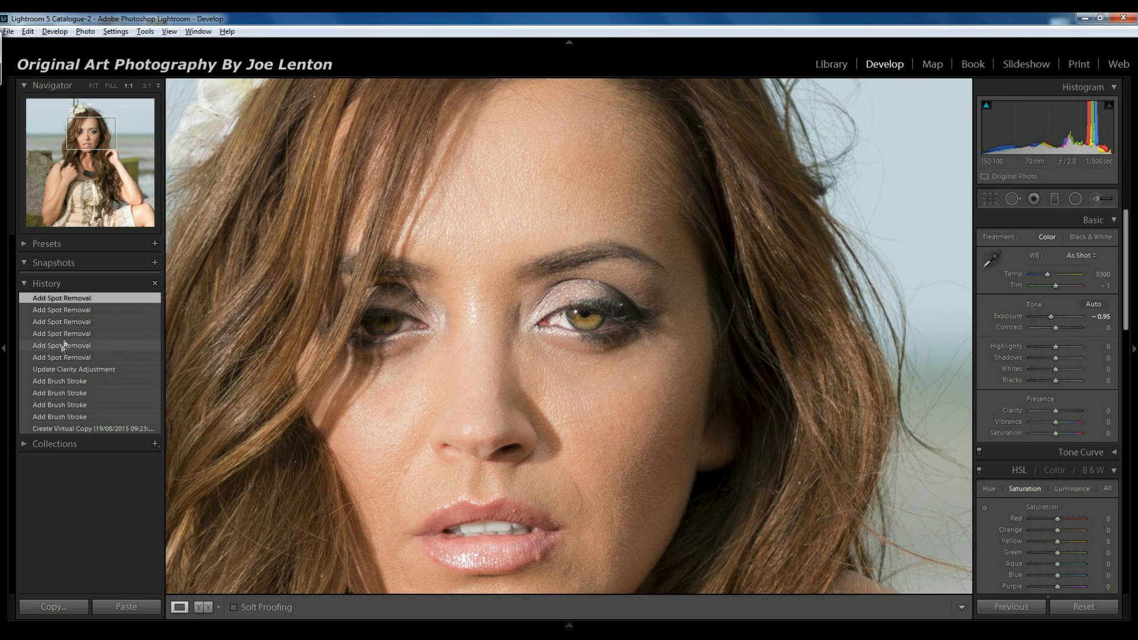
click(94, 428)
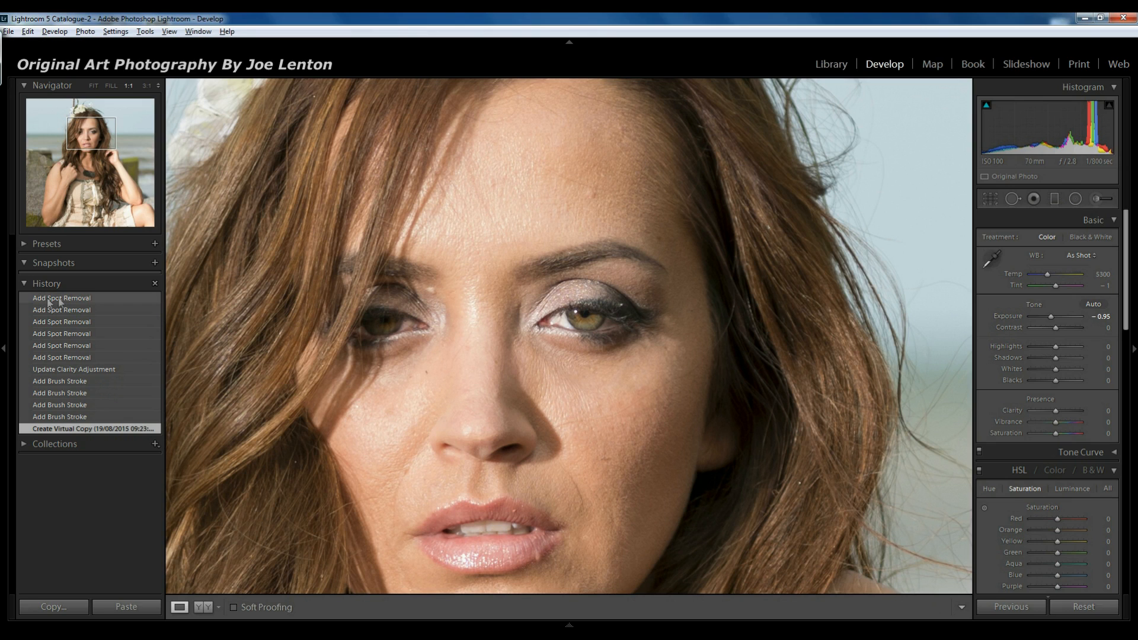
click(98, 298)
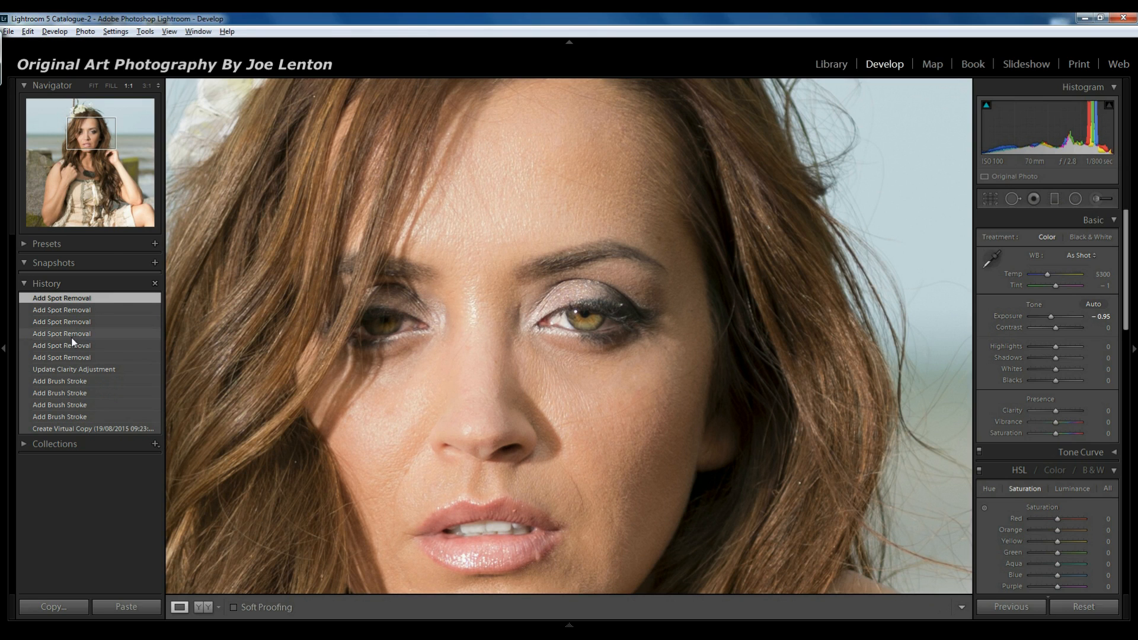
- Compare the whole portrait at Fit view between the original virtual copy state and the final spot removal state, ending on the final one
click(93, 84)
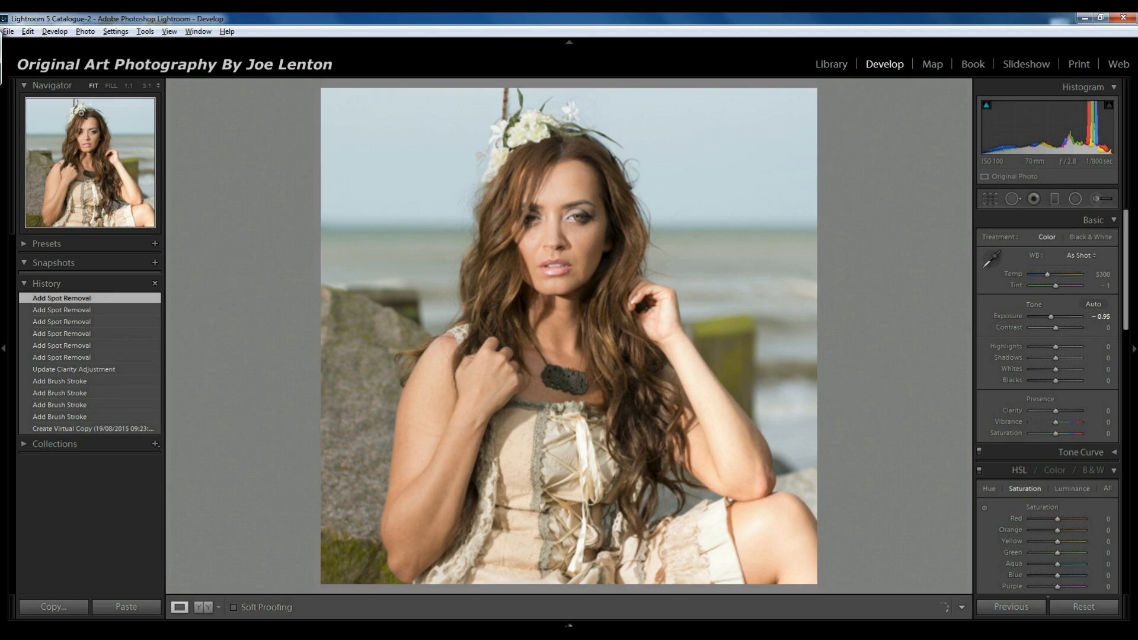
click(89, 427)
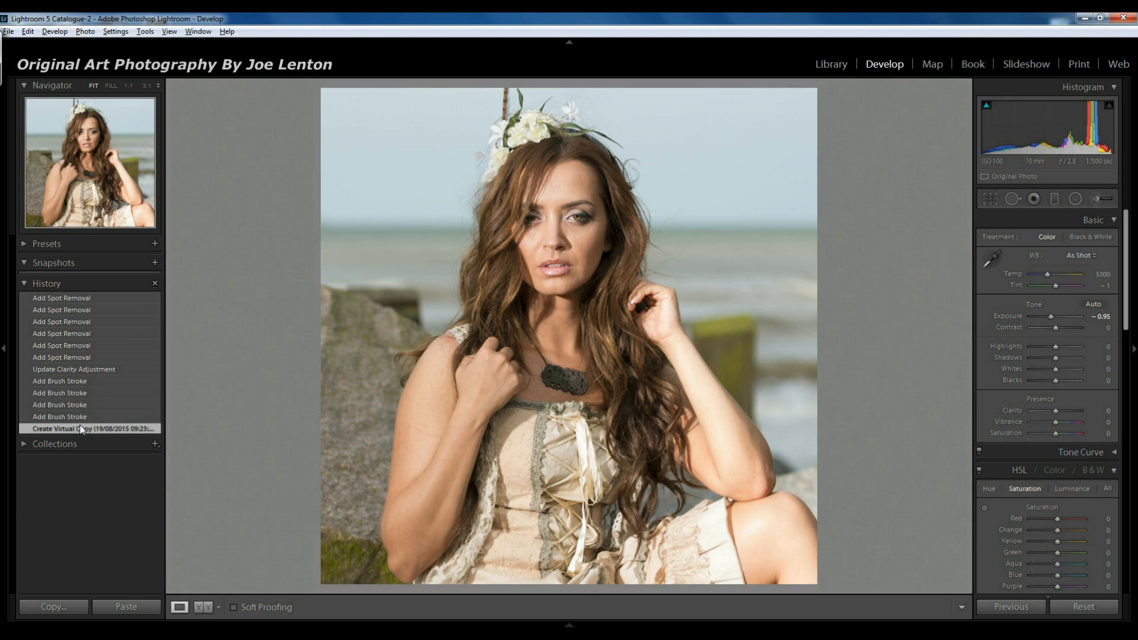
click(96, 297)
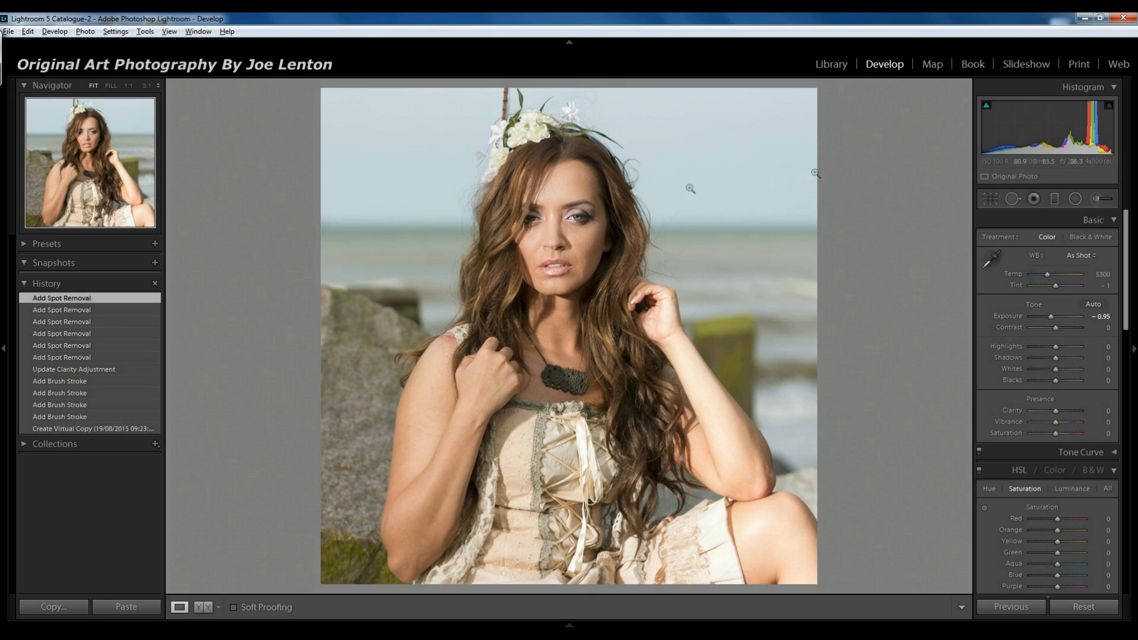
- Examine the retouched eyes, skin and teeth up close at 1:1
click(552, 232)
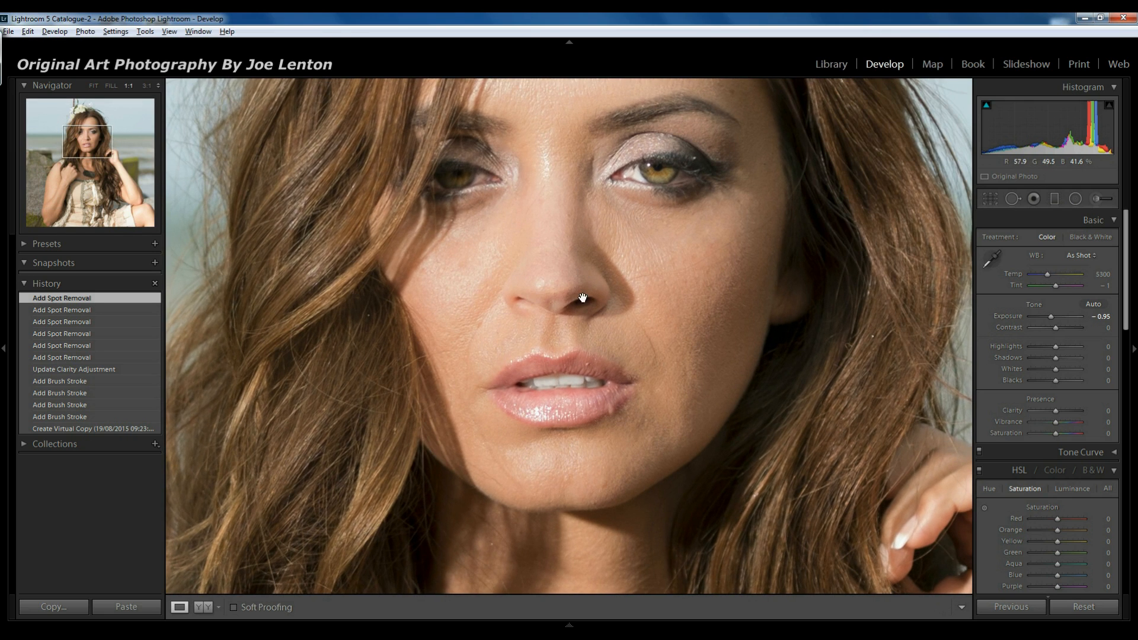
drag(570, 244, 567, 301)
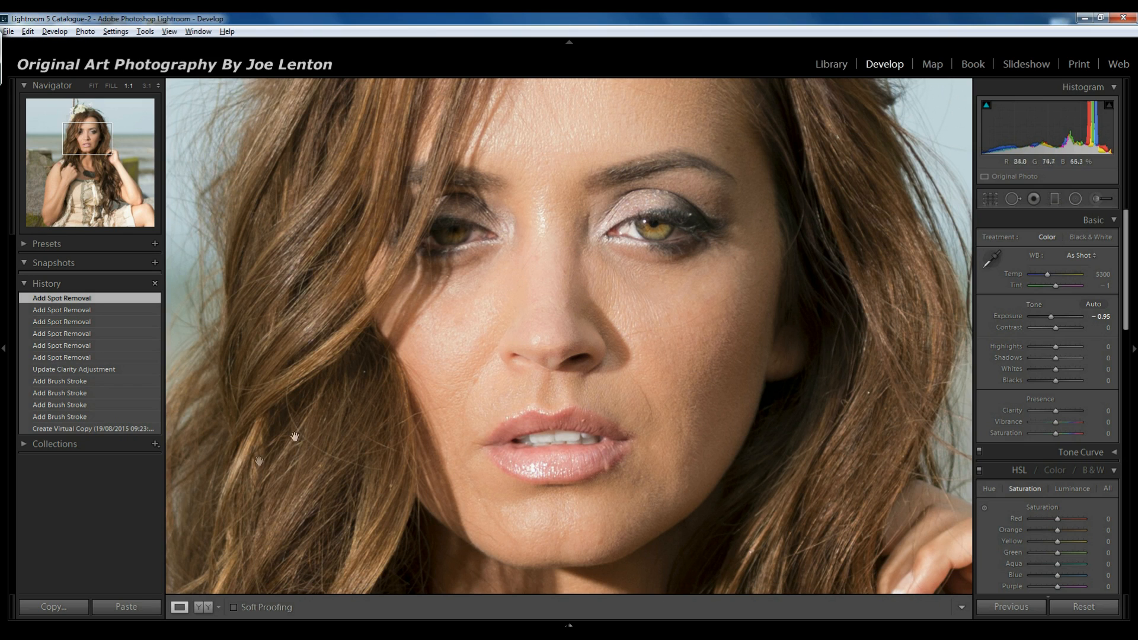
key(shift)
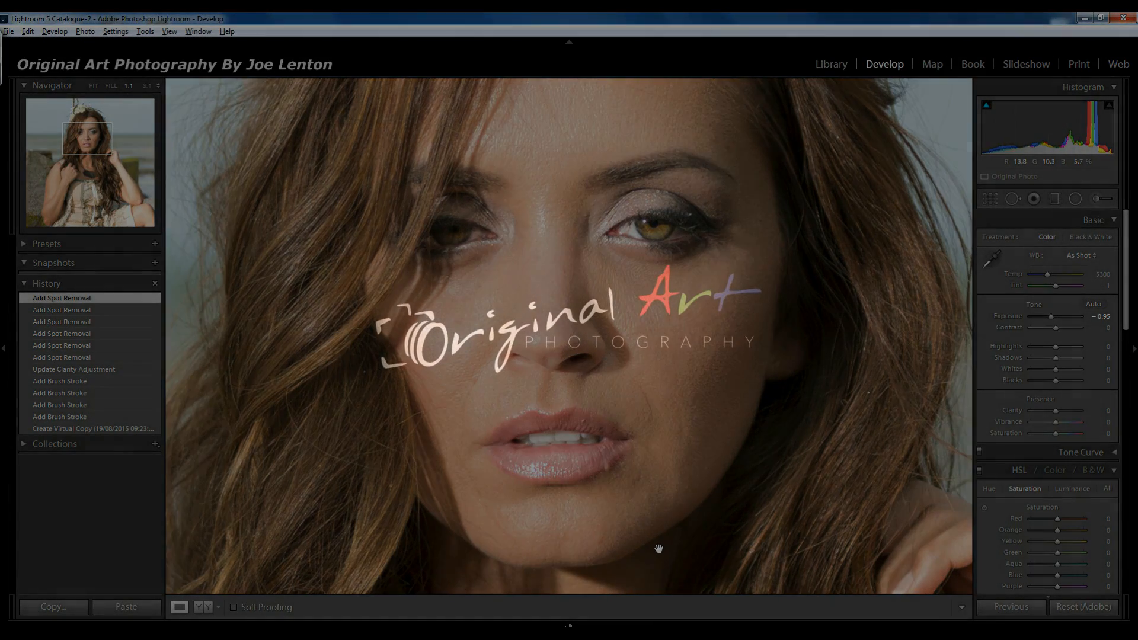